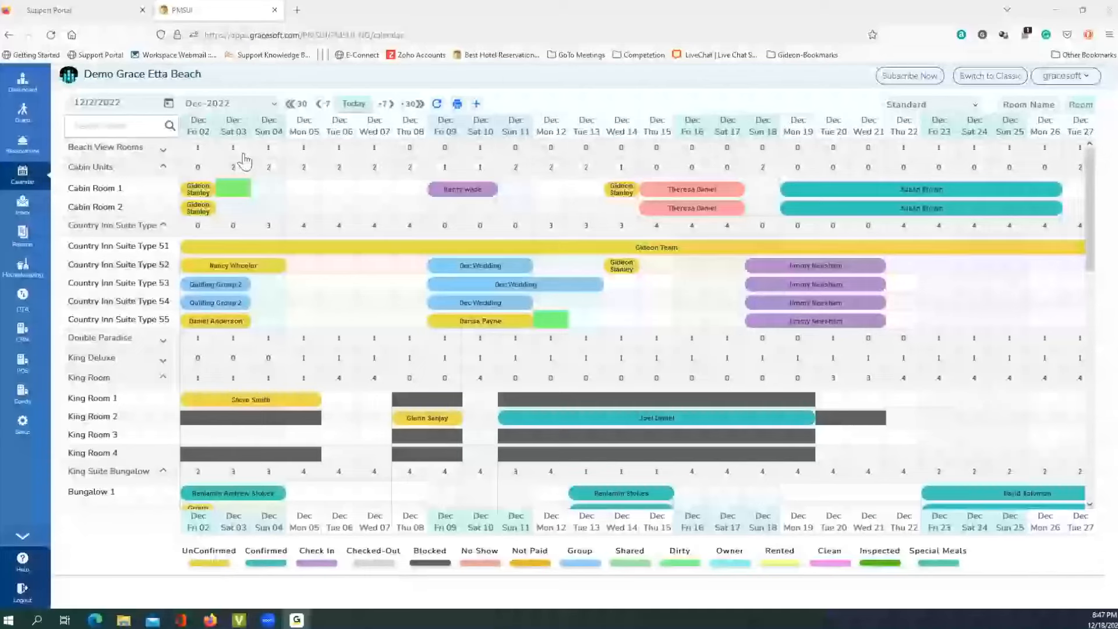
# Look inside the Beach View Rooms group, collapse it again, and preview the booking details of the Cabin Room 1 reservations
pyautogui.click(135, 153)
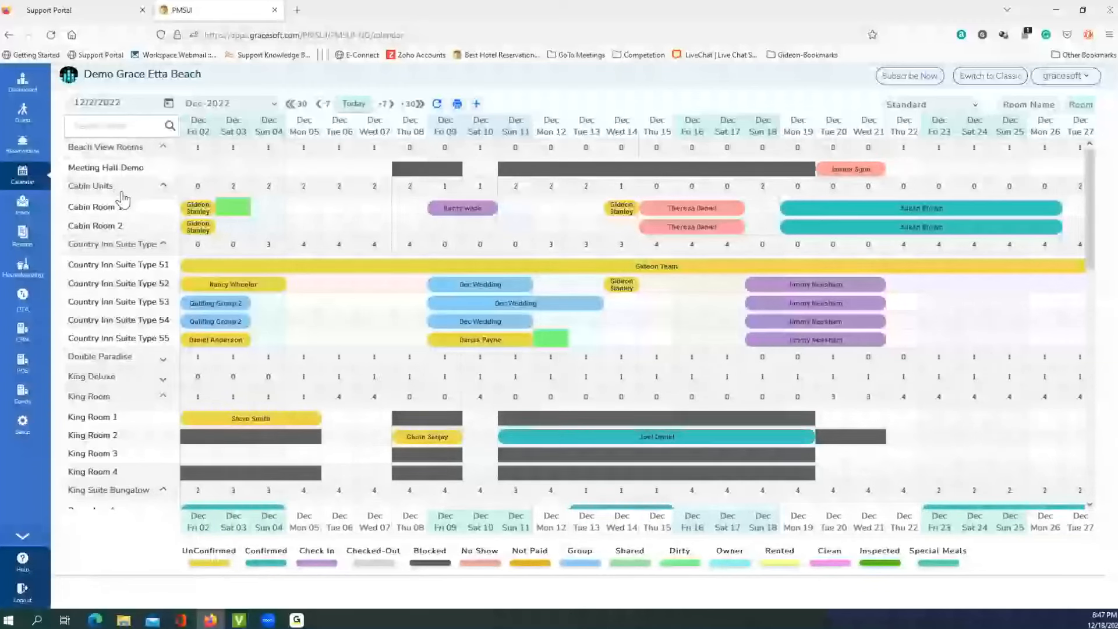
pyautogui.click(160, 150)
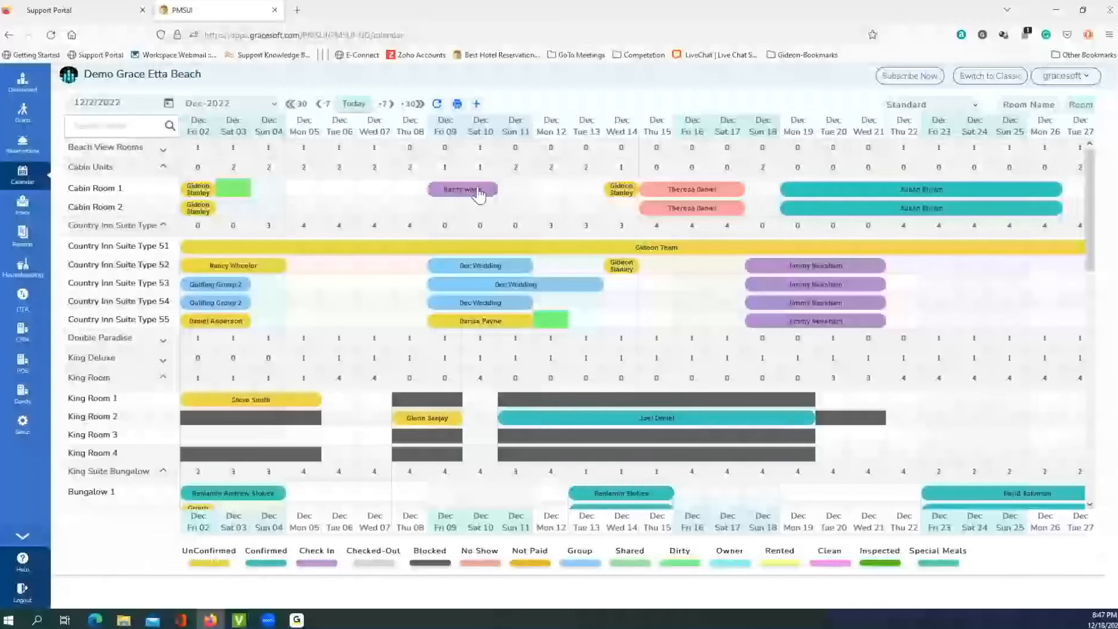
pyautogui.moveTo(472, 194)
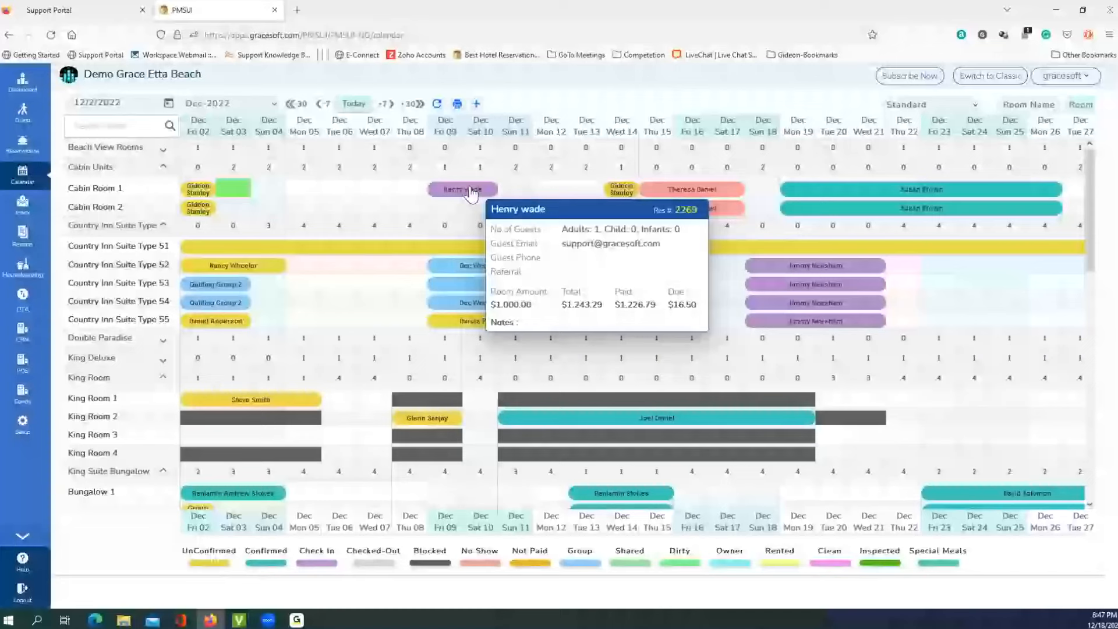
pyautogui.moveTo(625, 198)
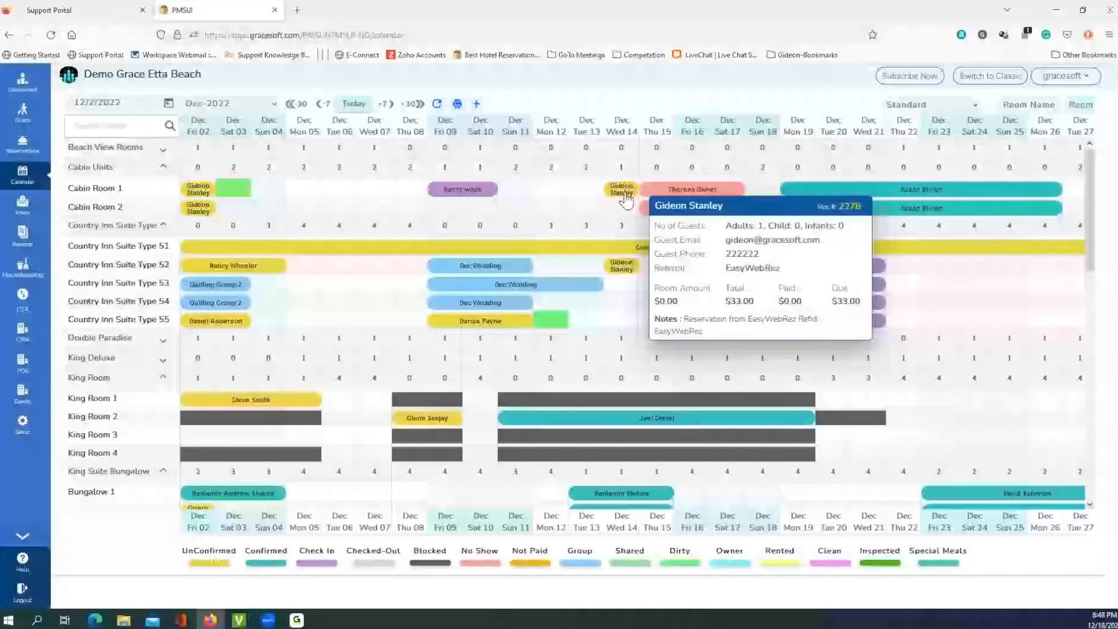
pyautogui.moveTo(681, 196)
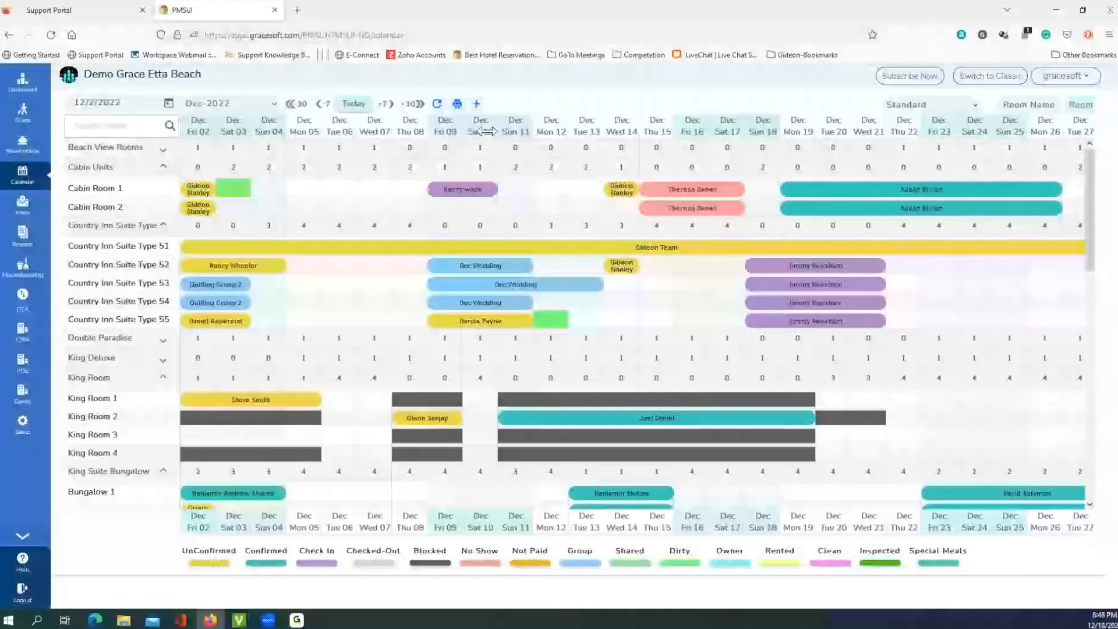
pyautogui.click(271, 105)
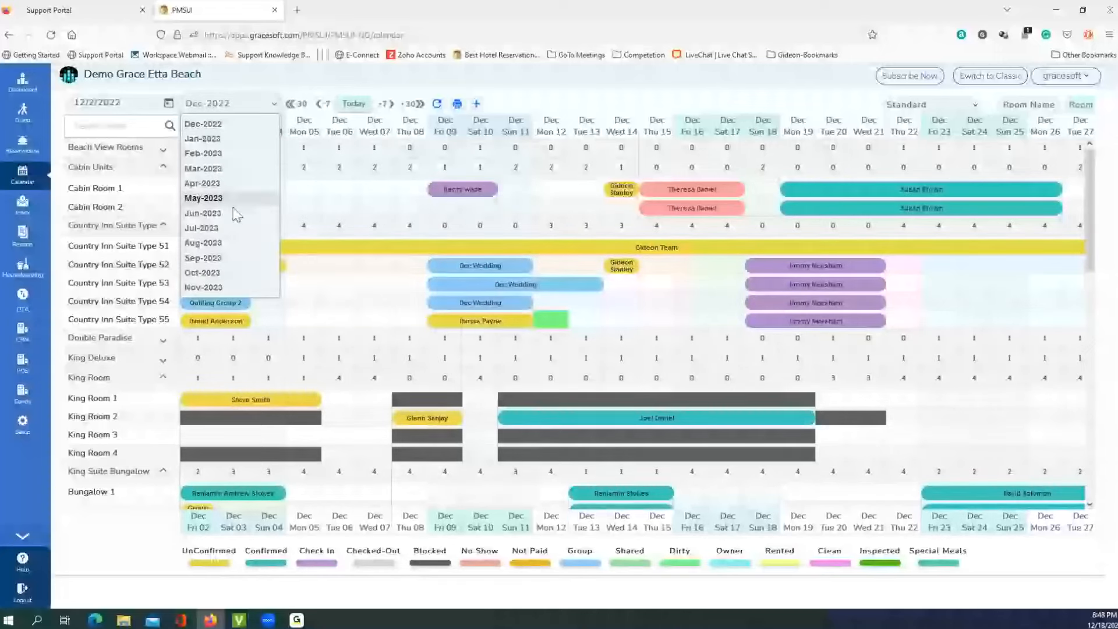
pyautogui.click(384, 82)
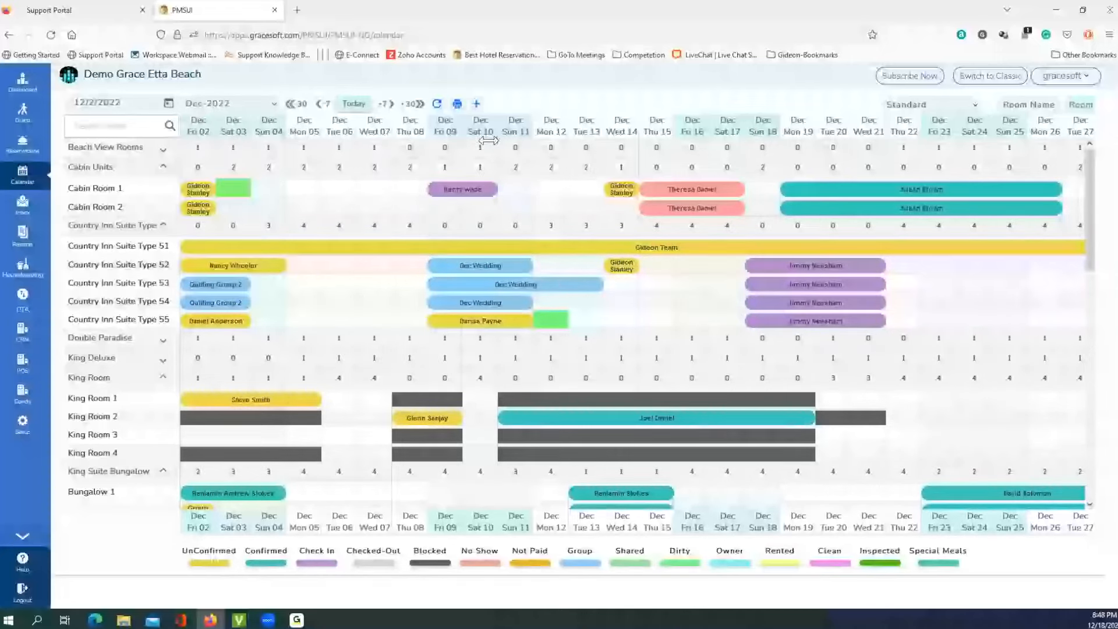
# Review the room bookings in the Detailed calendar view and return the calendar to the Standard view
pyautogui.click(935, 109)
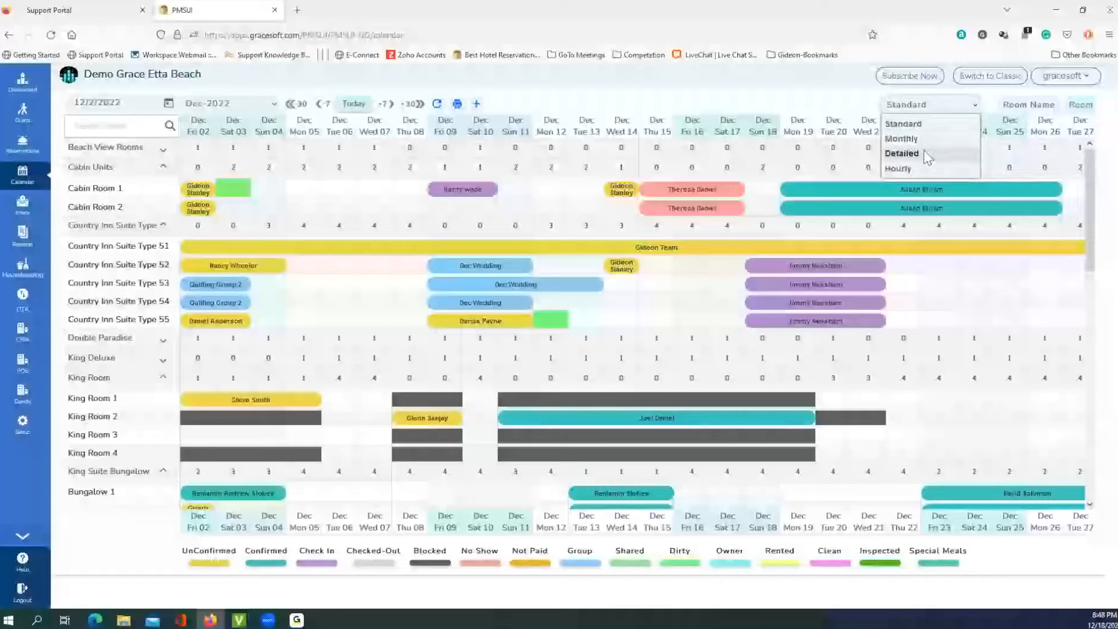
pyautogui.click(901, 153)
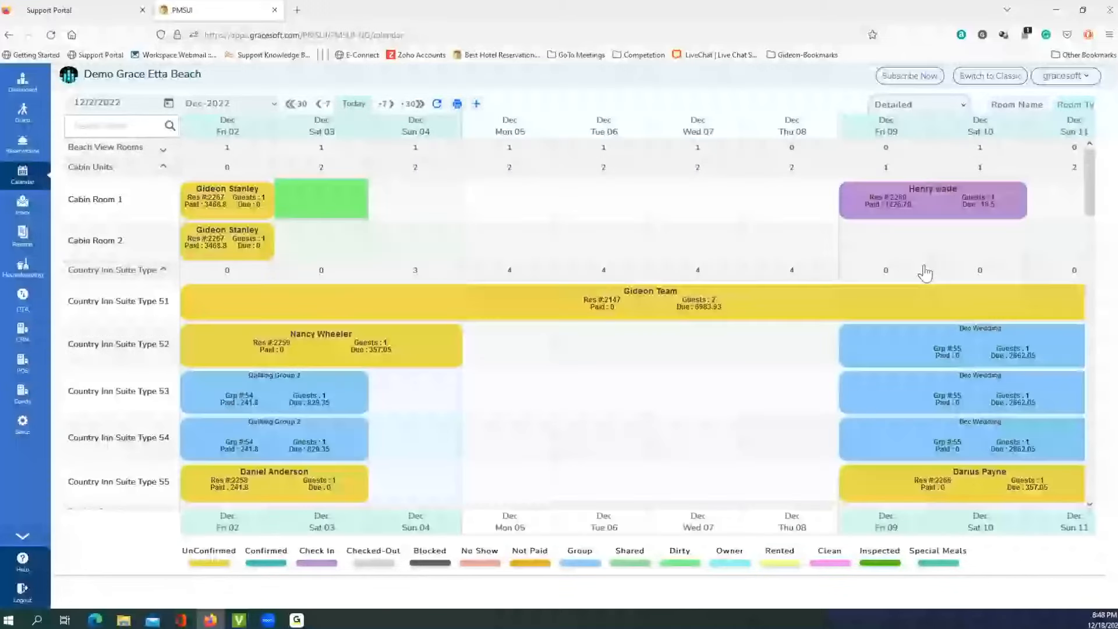
pyautogui.scroll(-12, 924, 272)
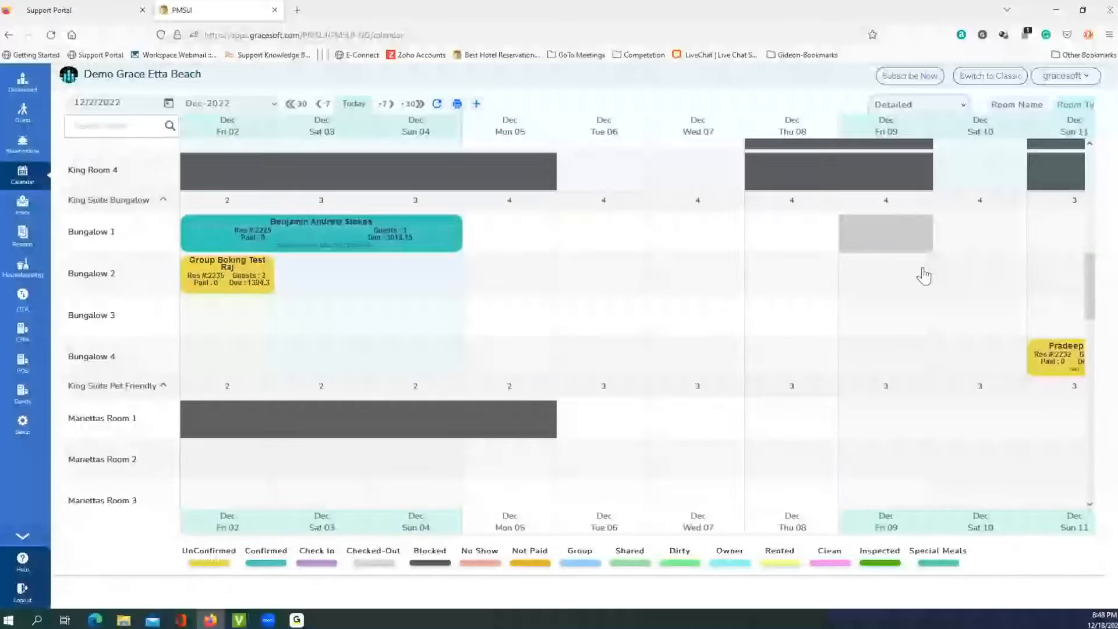
pyautogui.scroll(10, 923, 275)
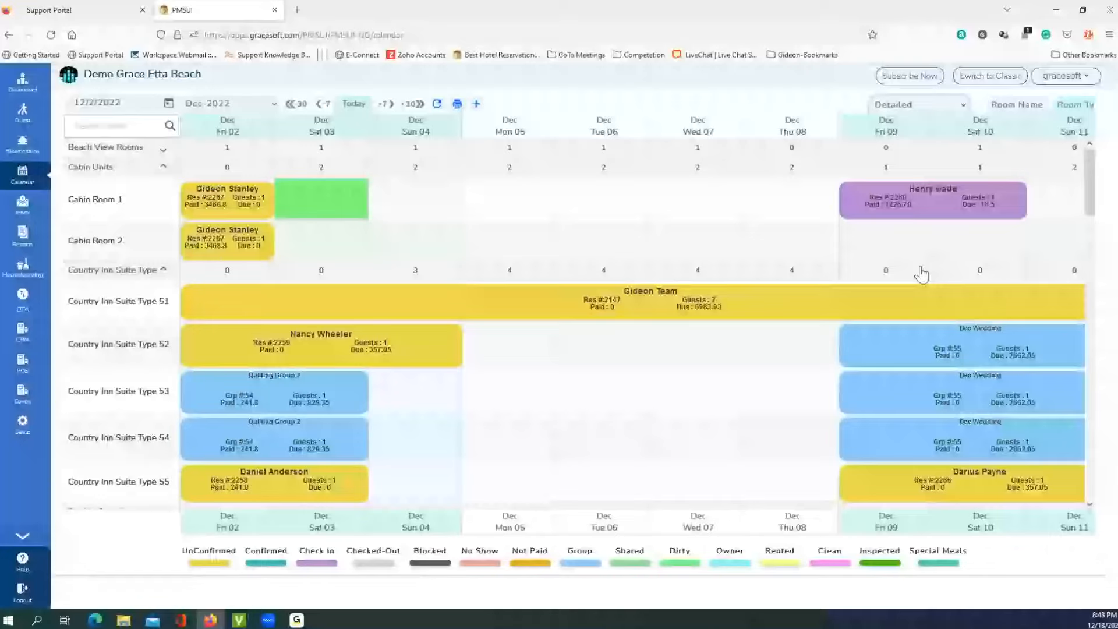
pyautogui.click(939, 107)
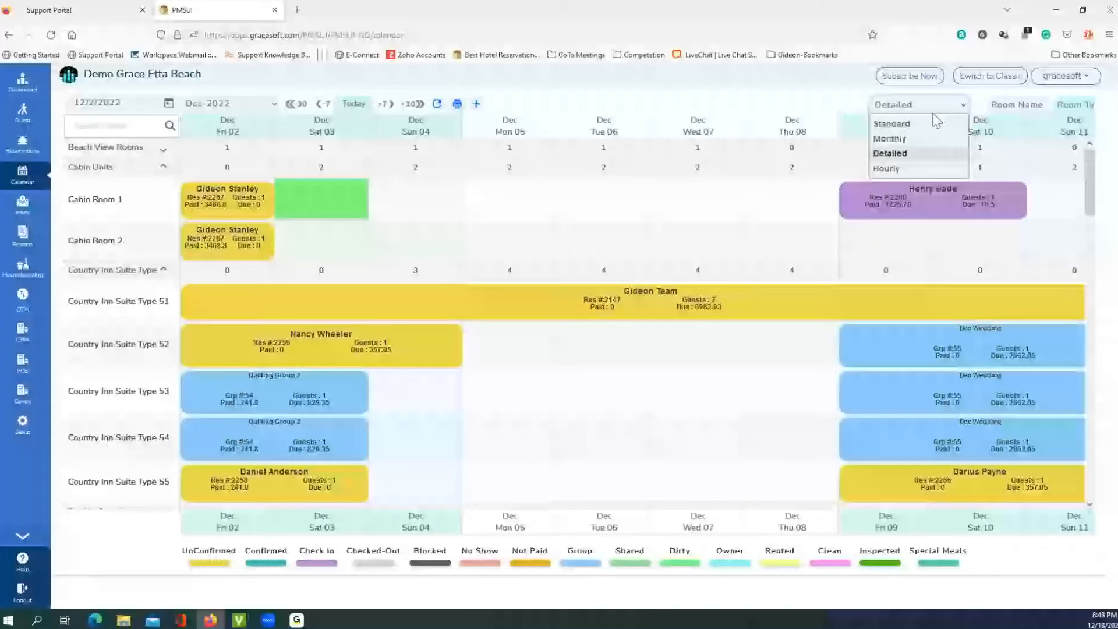
pyautogui.click(932, 125)
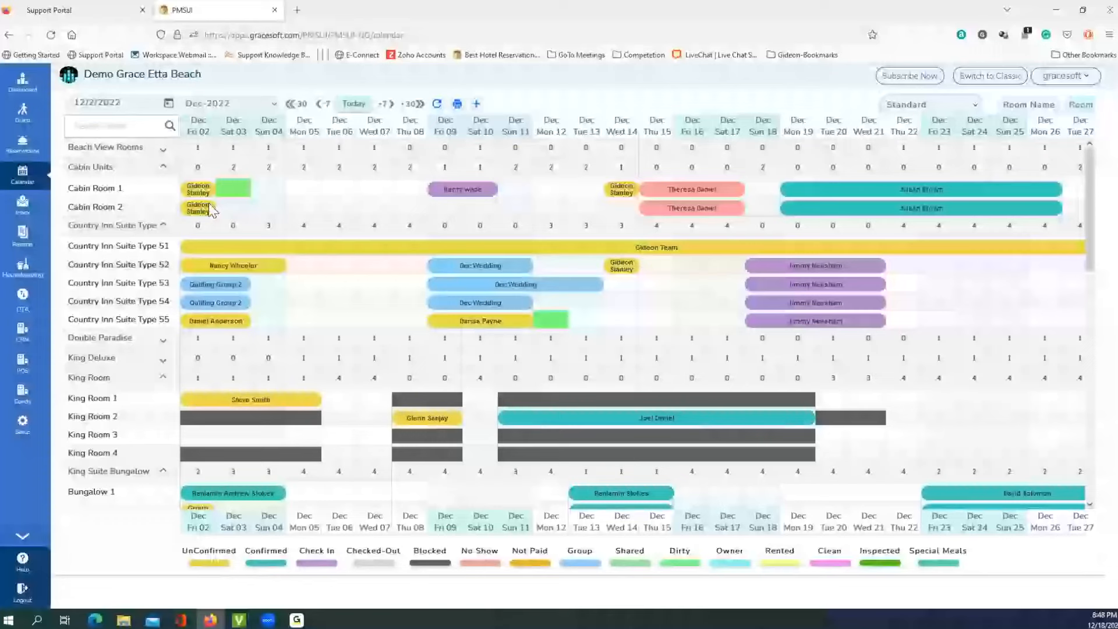
# Extend the Cabin Room 1 stay that begins on Dec 15 to 4 nights and confirm the change
pyautogui.moveTo(189, 192)
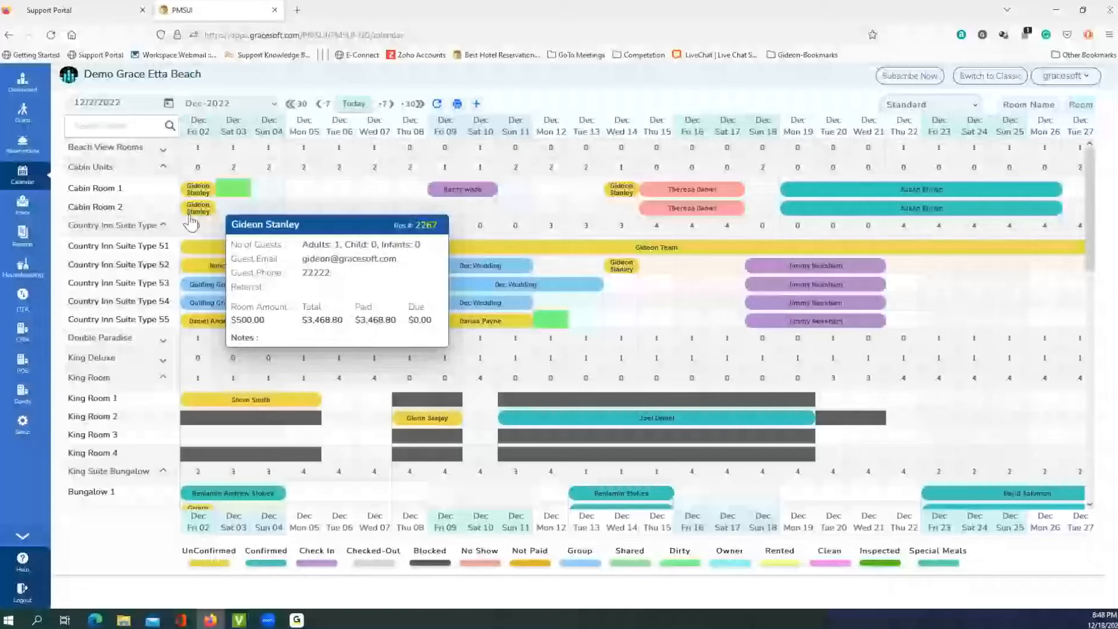
pyautogui.moveTo(738, 191)
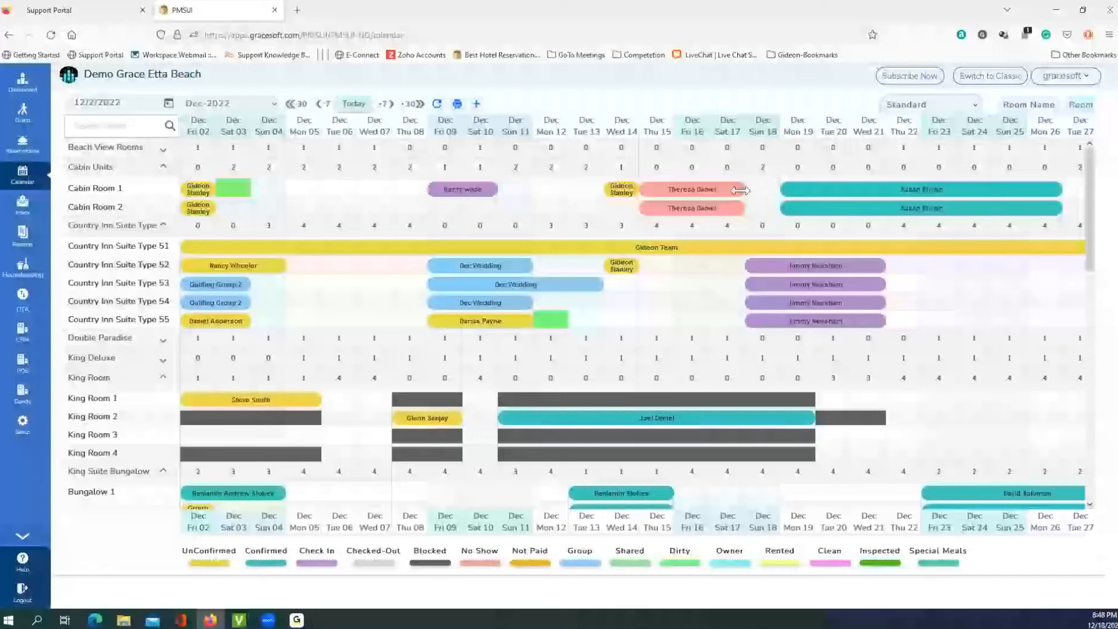
pyautogui.moveTo(739, 190); pyautogui.dragTo(773, 190)
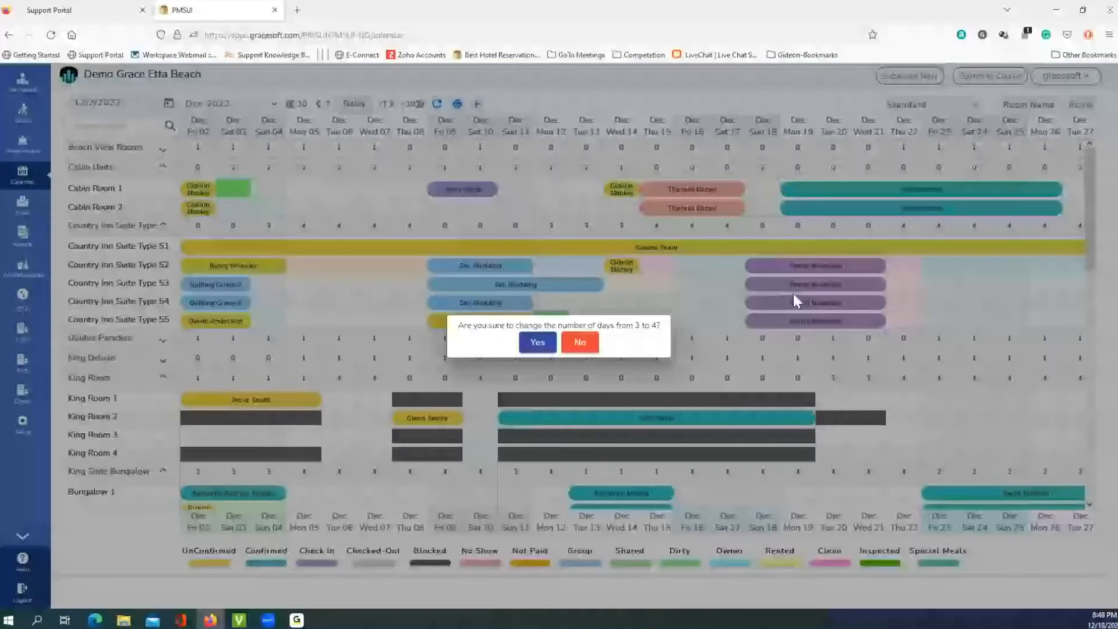
pyautogui.click(537, 344)
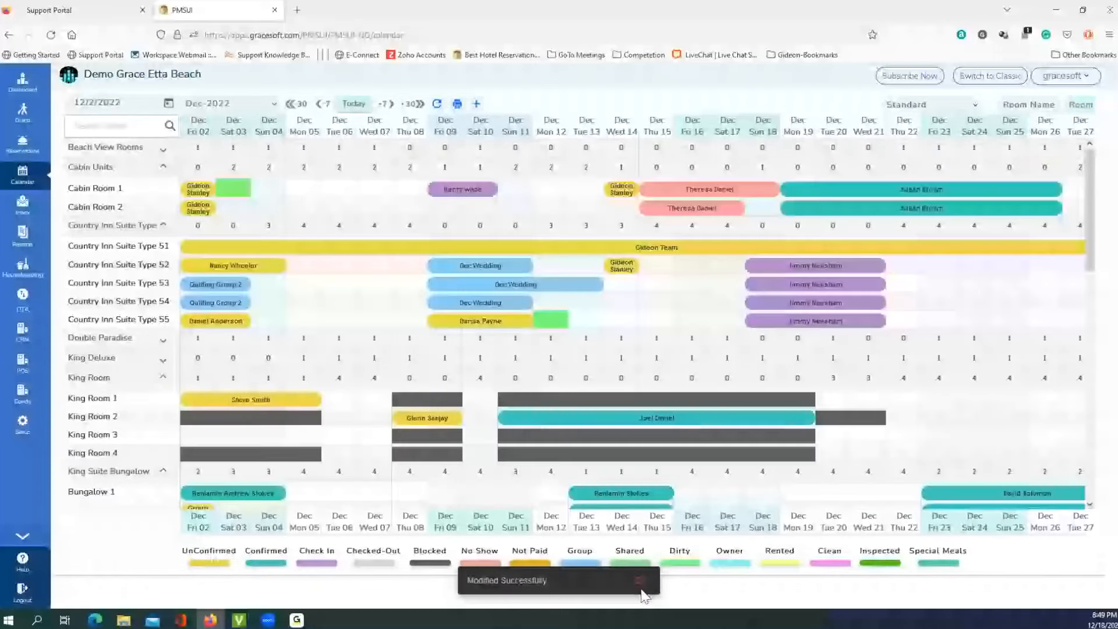
# Open the full reservation for the Cabin Room 1 stay beginning on Dec 15 and enlarge its window
pyautogui.click(721, 190)
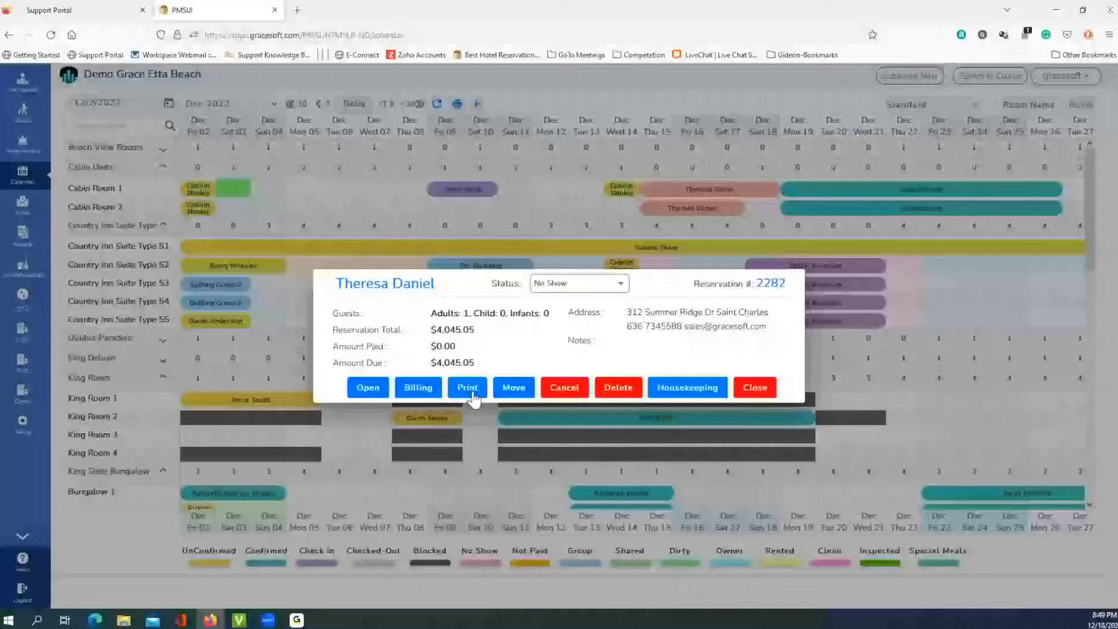
pyautogui.click(367, 388)
pyautogui.moveTo(958, 429); pyautogui.dragTo(1027, 512)
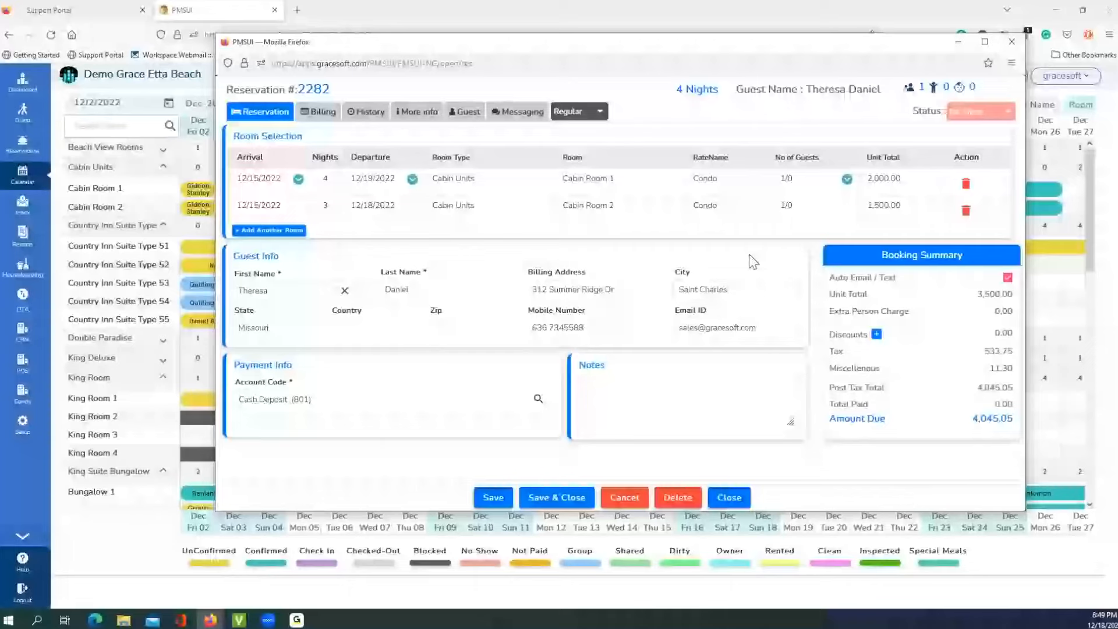
# Examine the rate name choices and the daily room rates for Cabin Room 1, leaving without saving changes
pyautogui.click(741, 187)
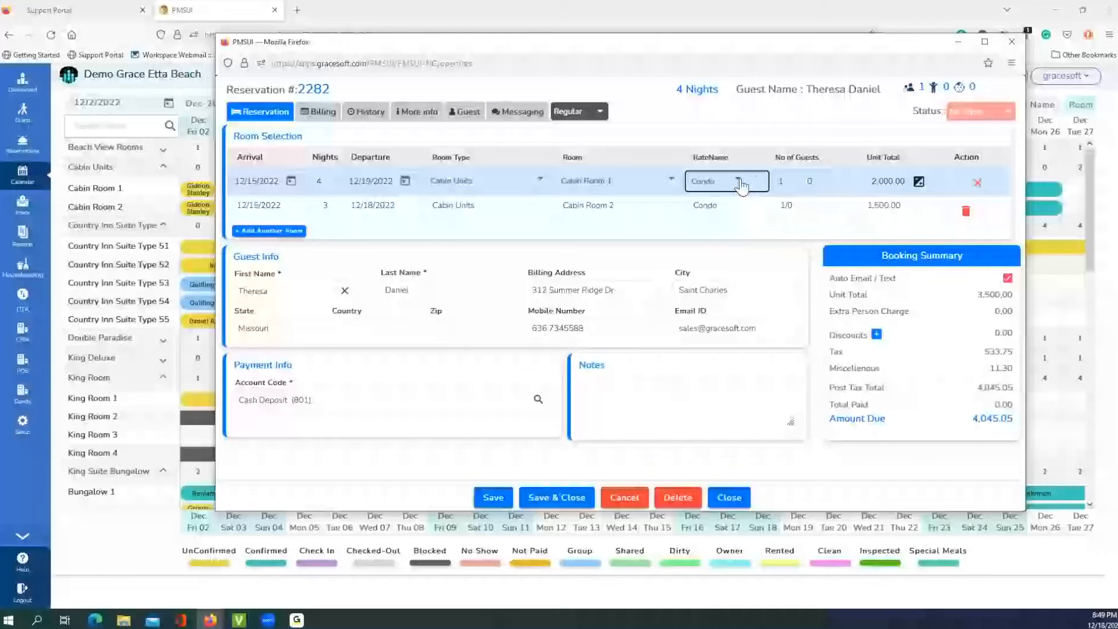
pyautogui.click(738, 182)
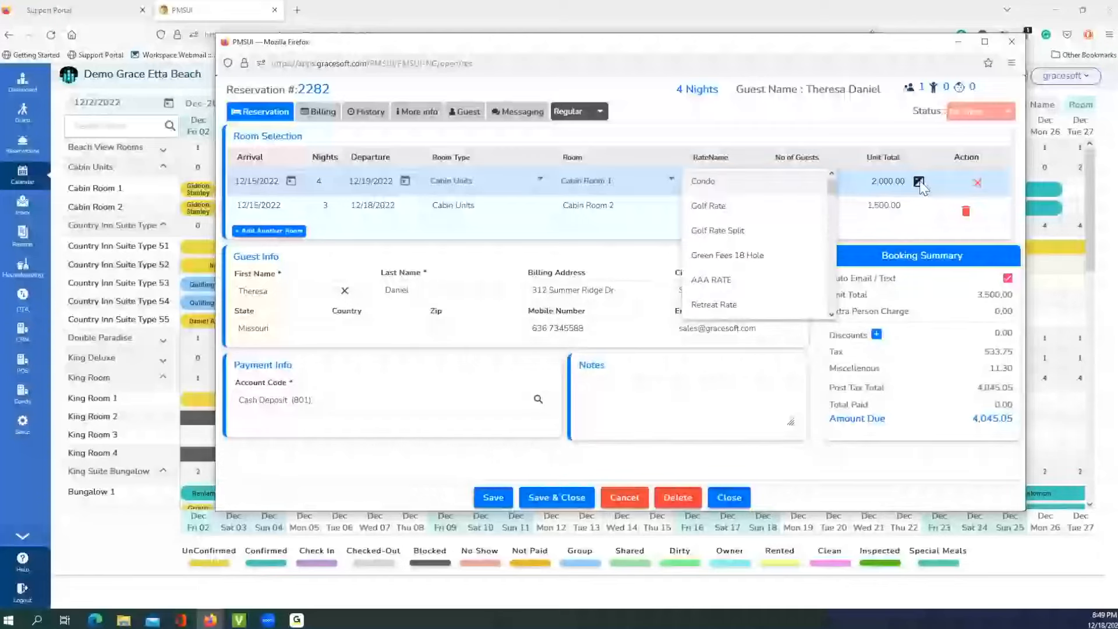
pyautogui.click(920, 184)
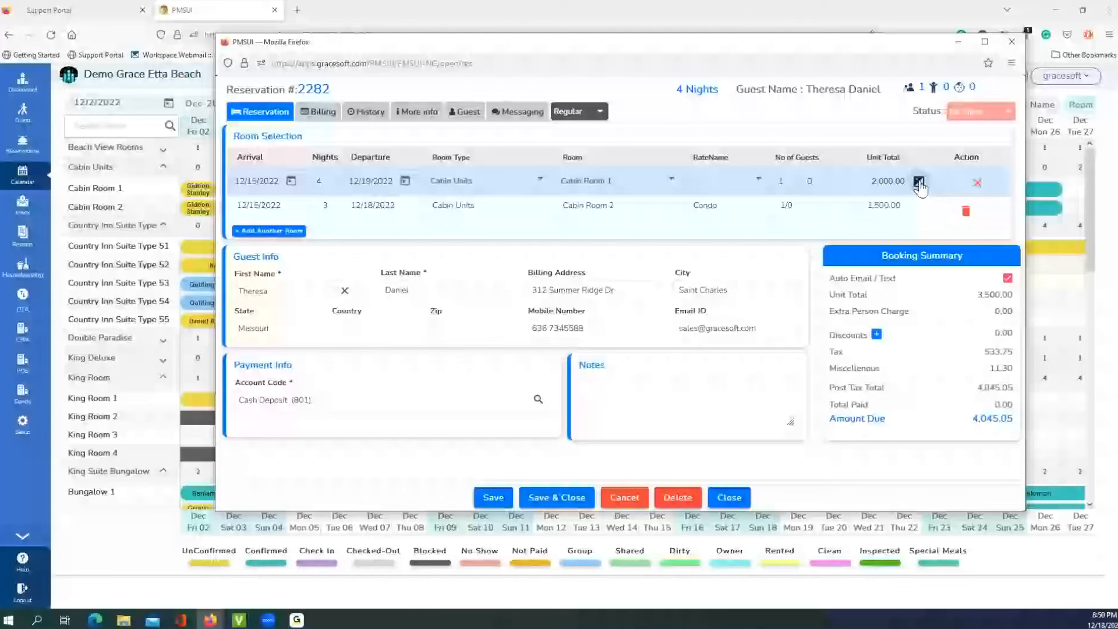
pyautogui.click(919, 183)
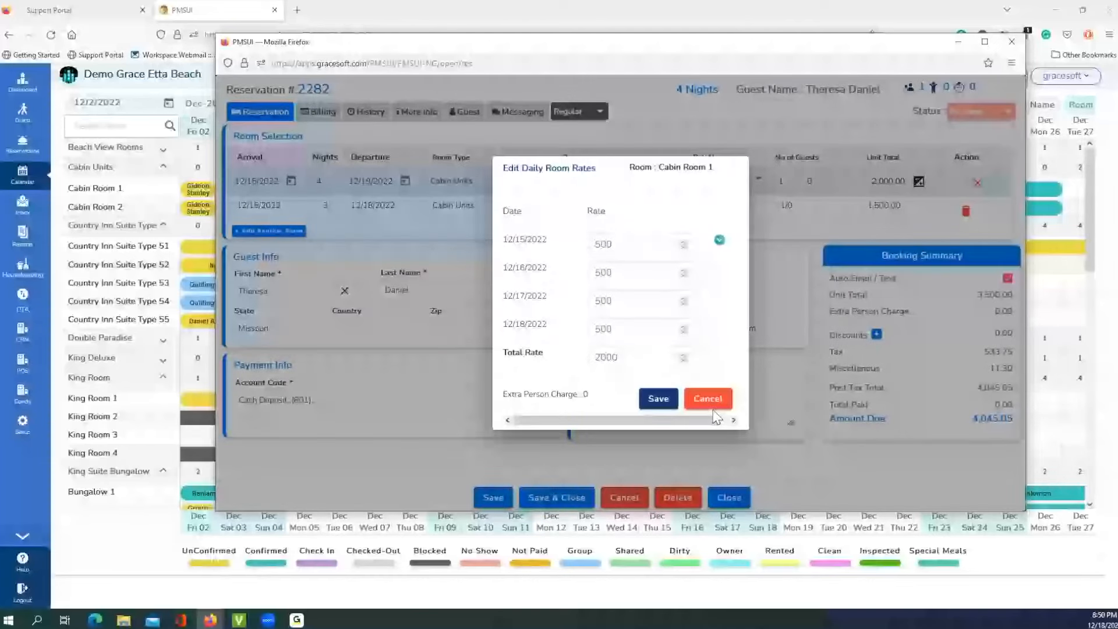
pyautogui.click(718, 402)
pyautogui.click(717, 399)
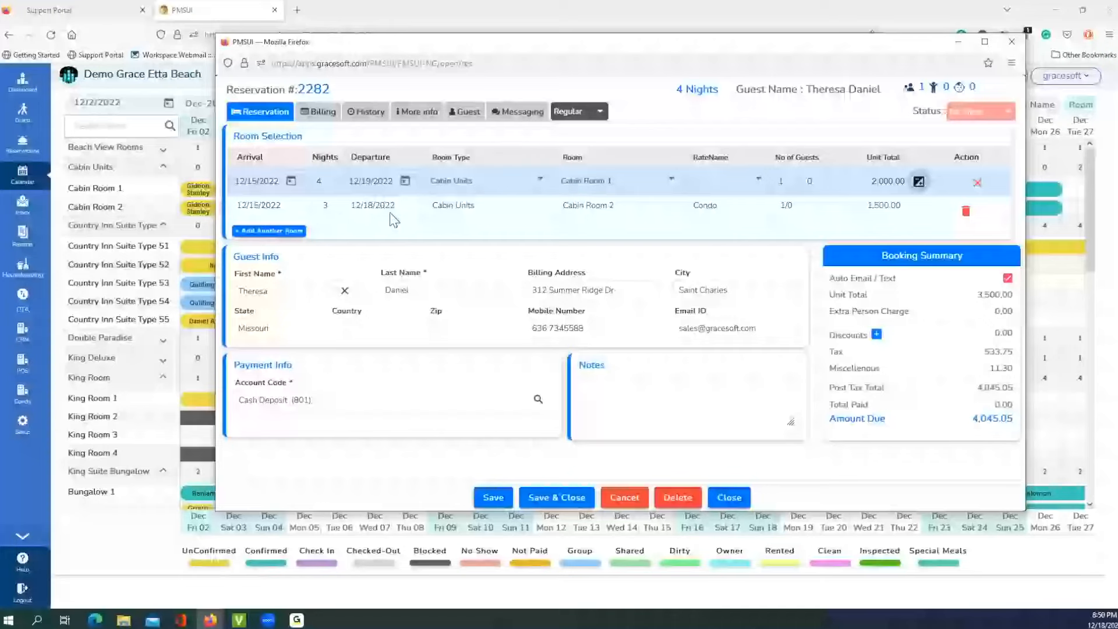
# Set the departure date of Cabin Room 2 in the reservation to 12/19/2022
pyautogui.click(408, 211)
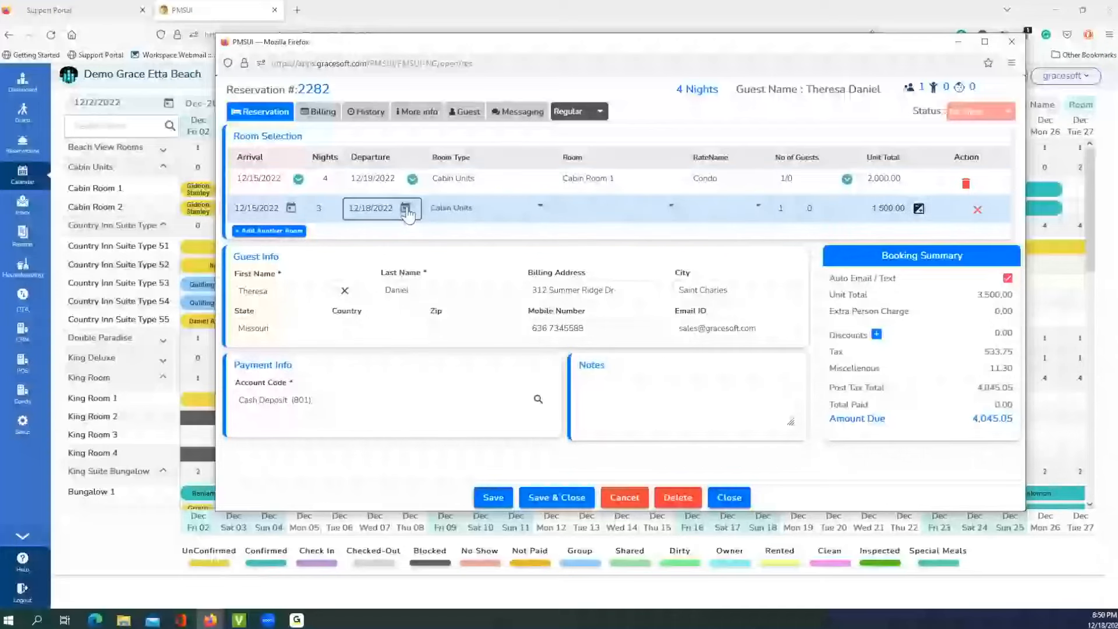
pyautogui.click(406, 209)
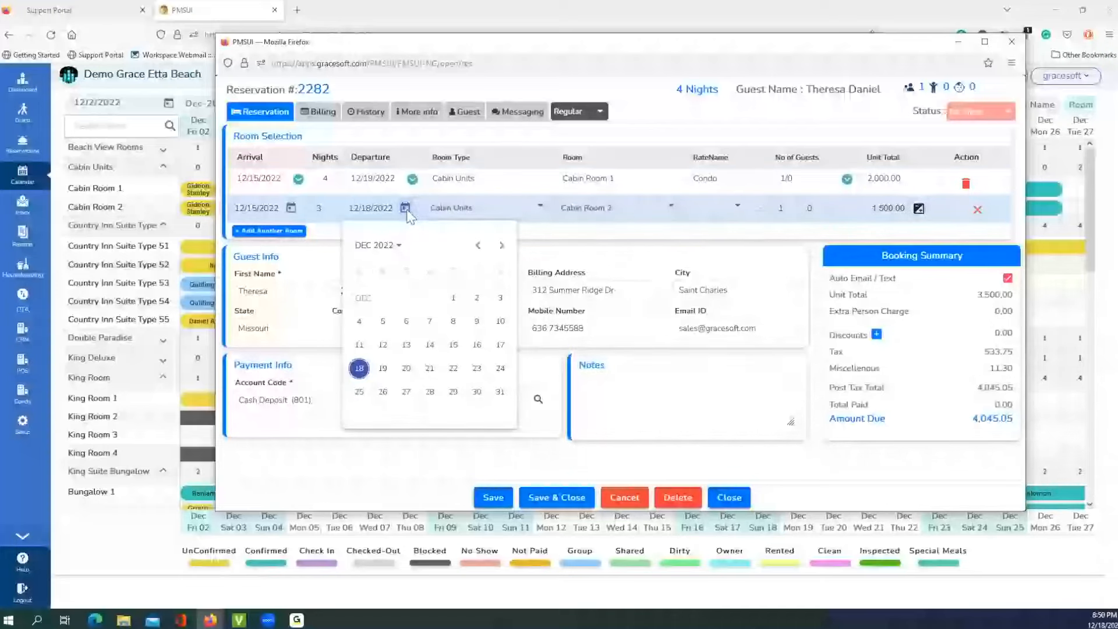
pyautogui.click(386, 372)
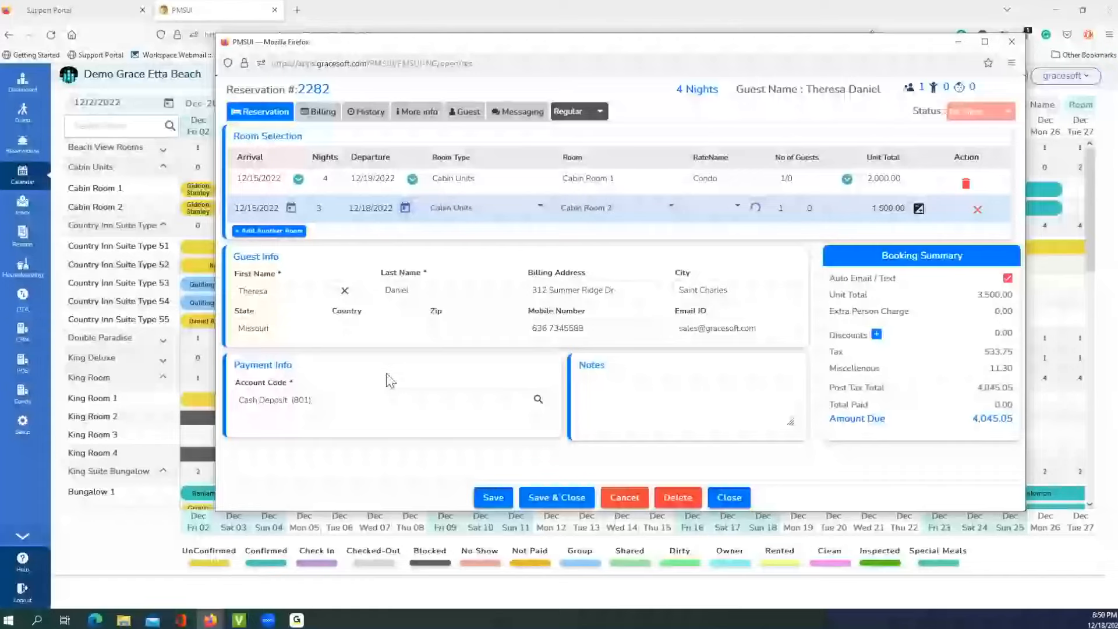
pyautogui.click(405, 208)
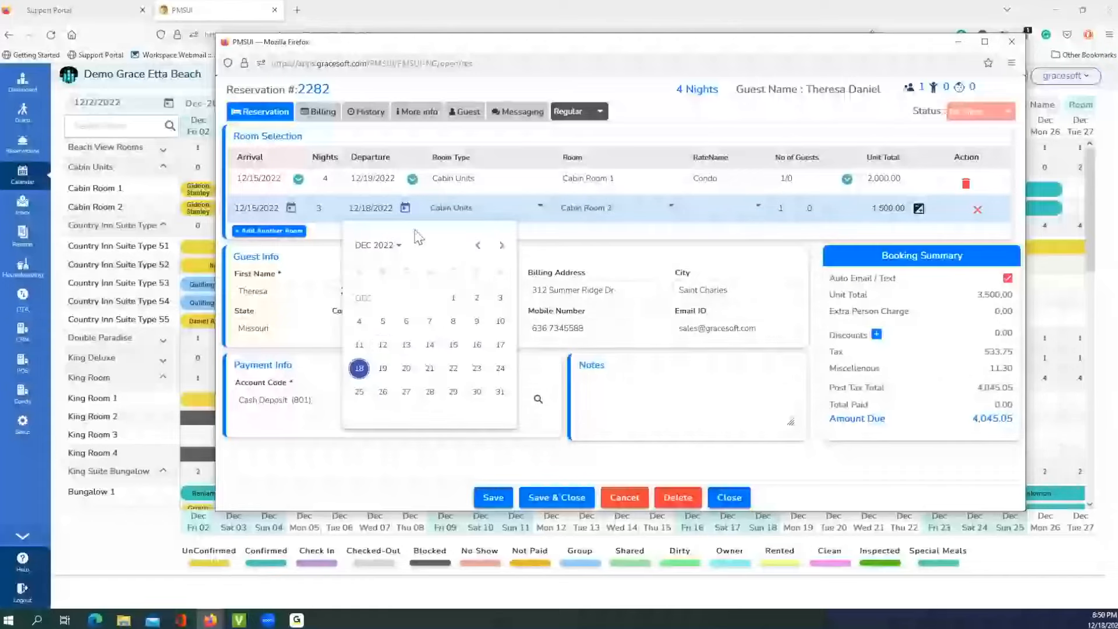
pyautogui.click(383, 368)
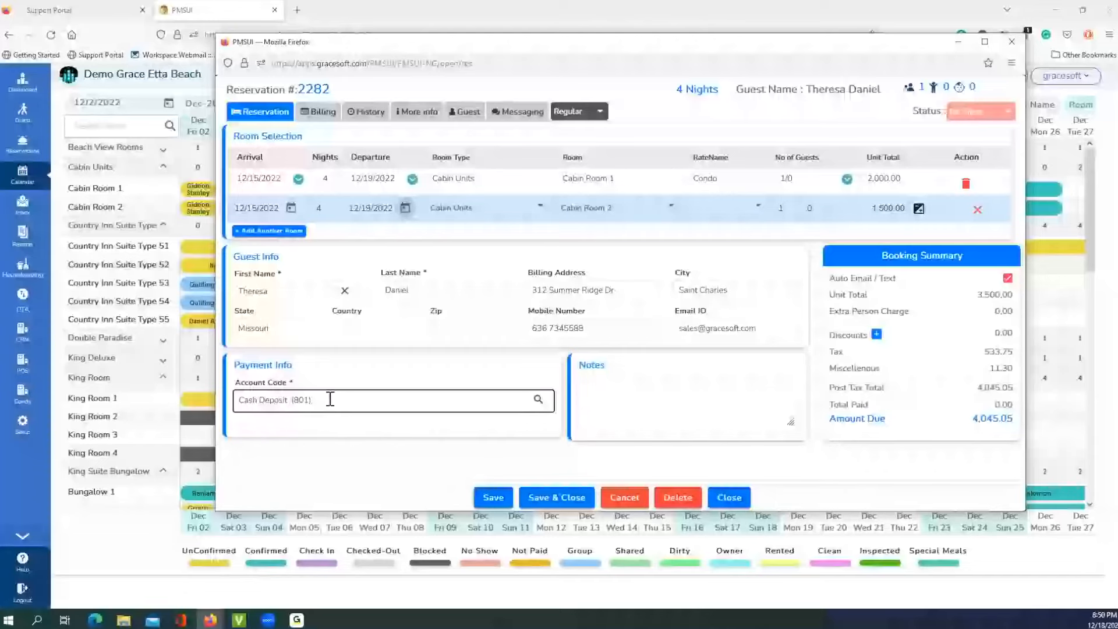
# Browse the payment account codes for the reservation and close the list without choosing one
pyautogui.click(538, 400)
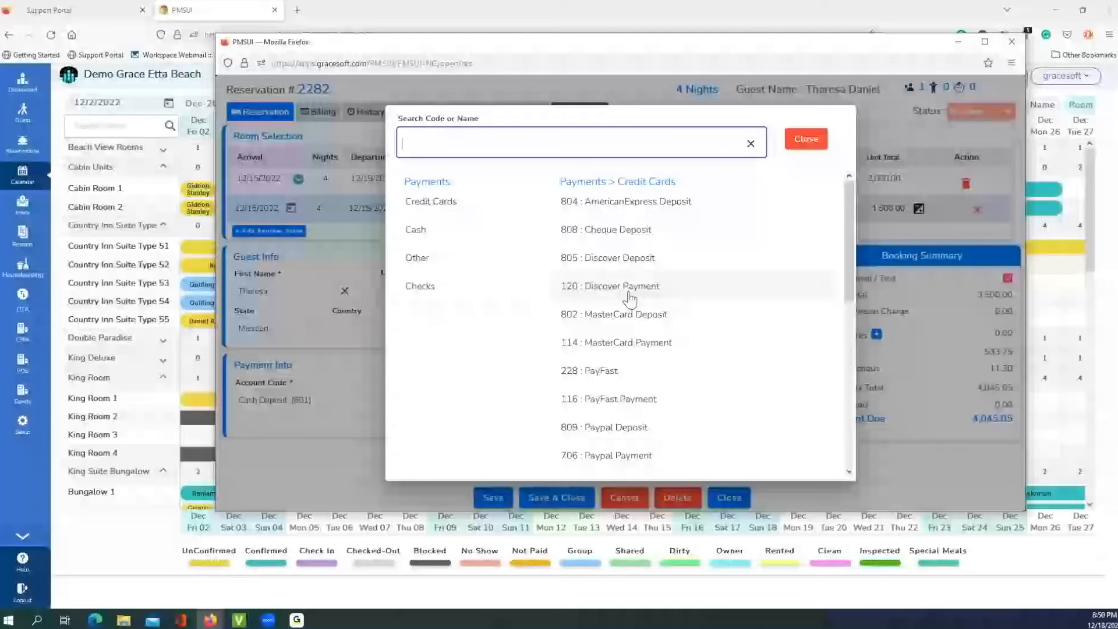
pyautogui.click(806, 139)
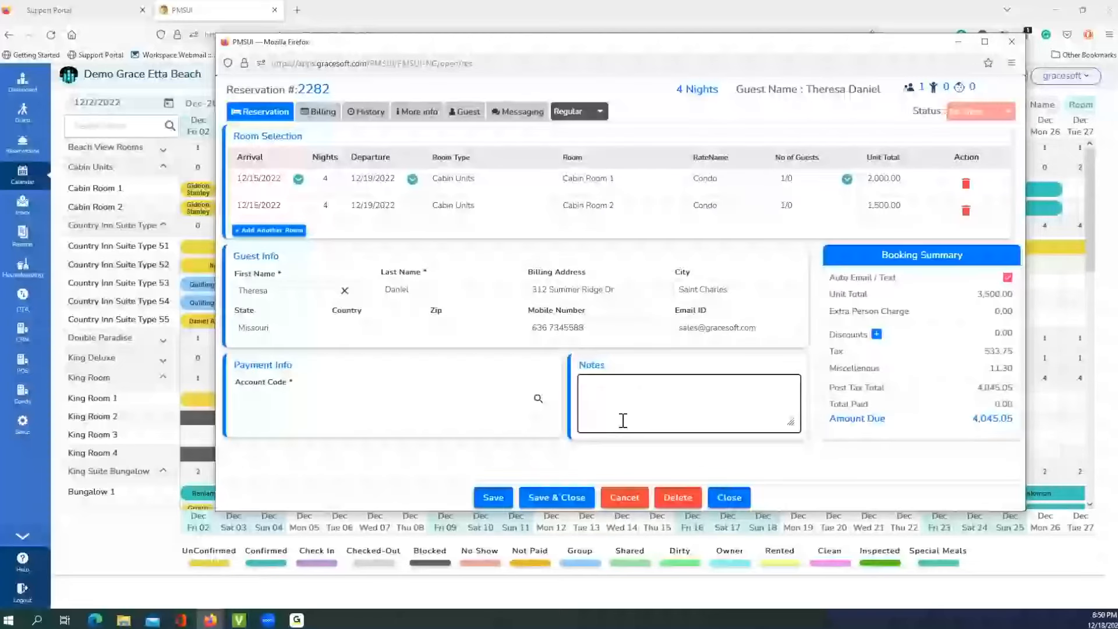
# Open the reservation's billing and examine its meal charge and tax lines
pyautogui.click(333, 120)
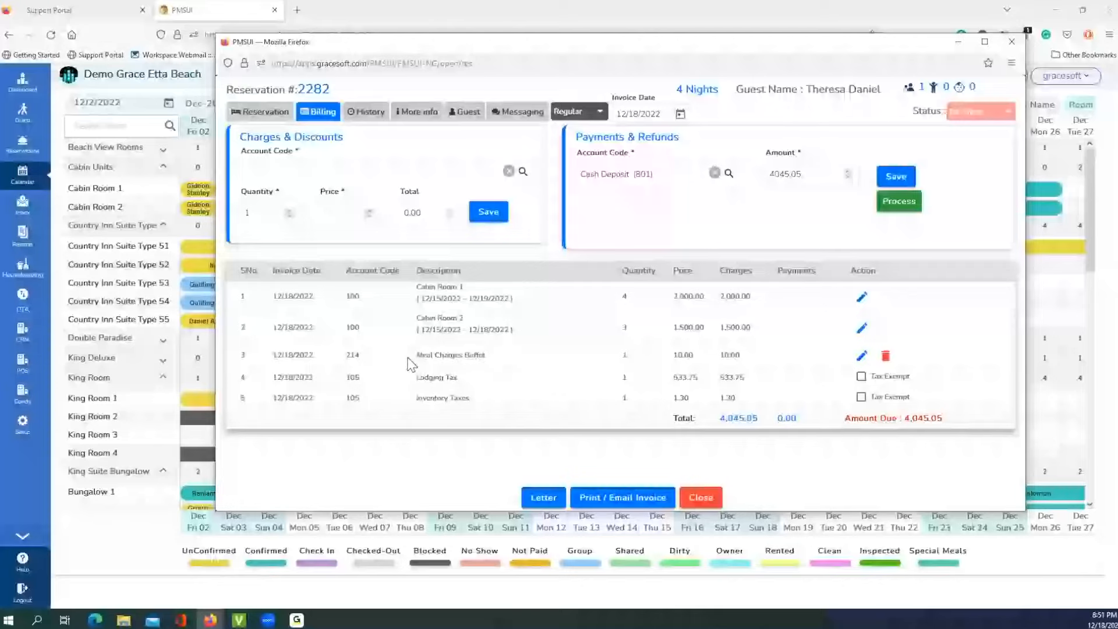
pyautogui.moveTo(416, 353); pyautogui.dragTo(466, 375)
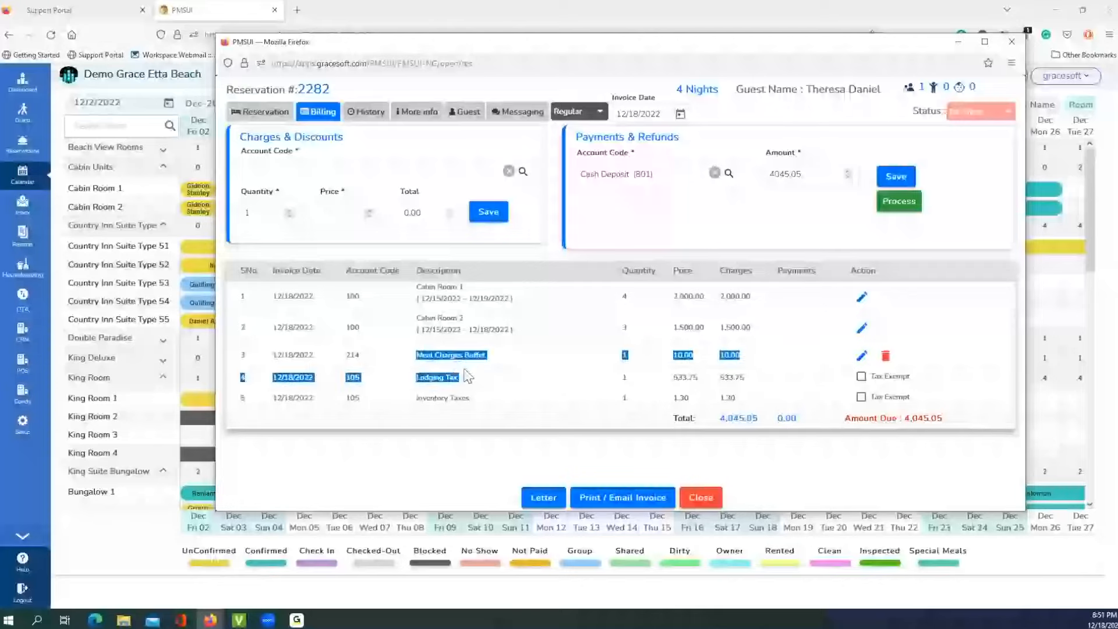
pyautogui.click(429, 375)
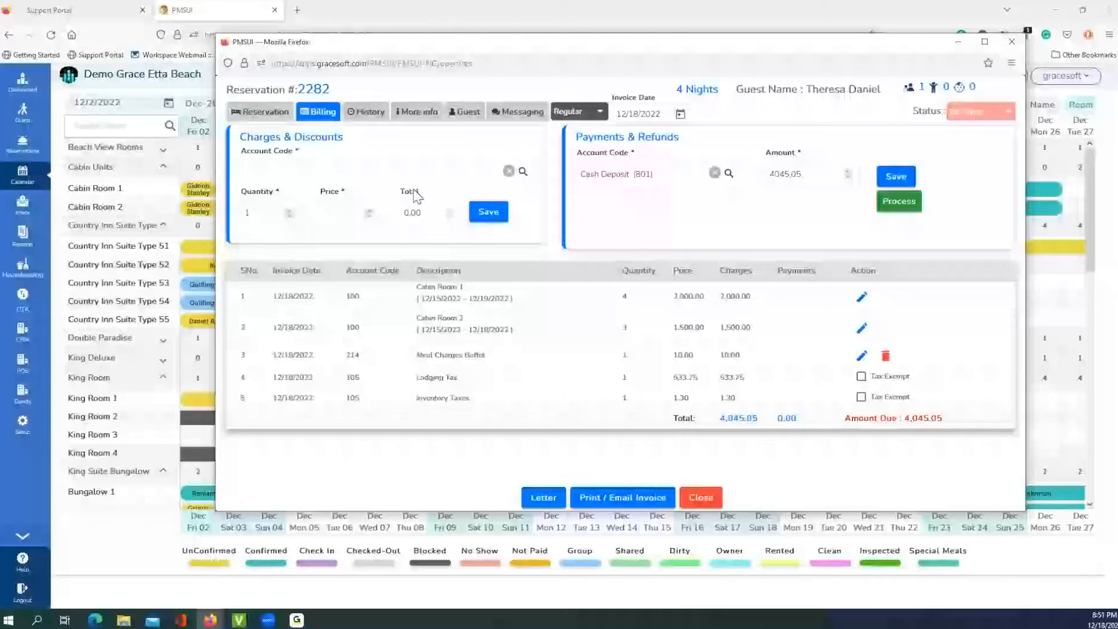
# Browse the account codes for charges and discounts, including the full code search, and close it without choosing one
pyautogui.click(408, 174)
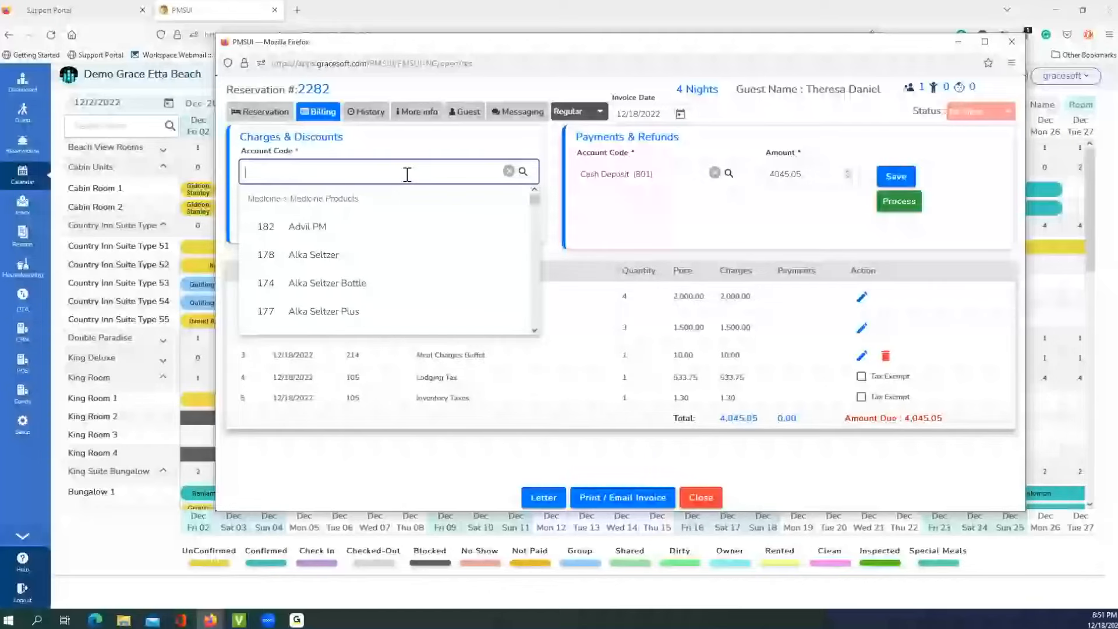
pyautogui.scroll(-5, 423, 239)
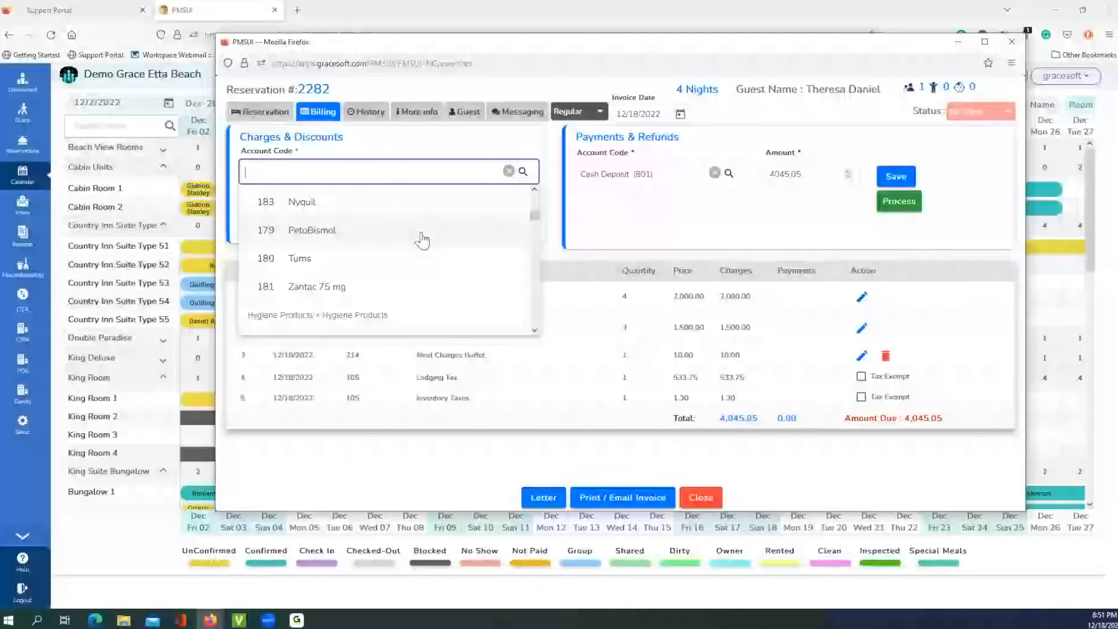
pyautogui.scroll(-5, 422, 239)
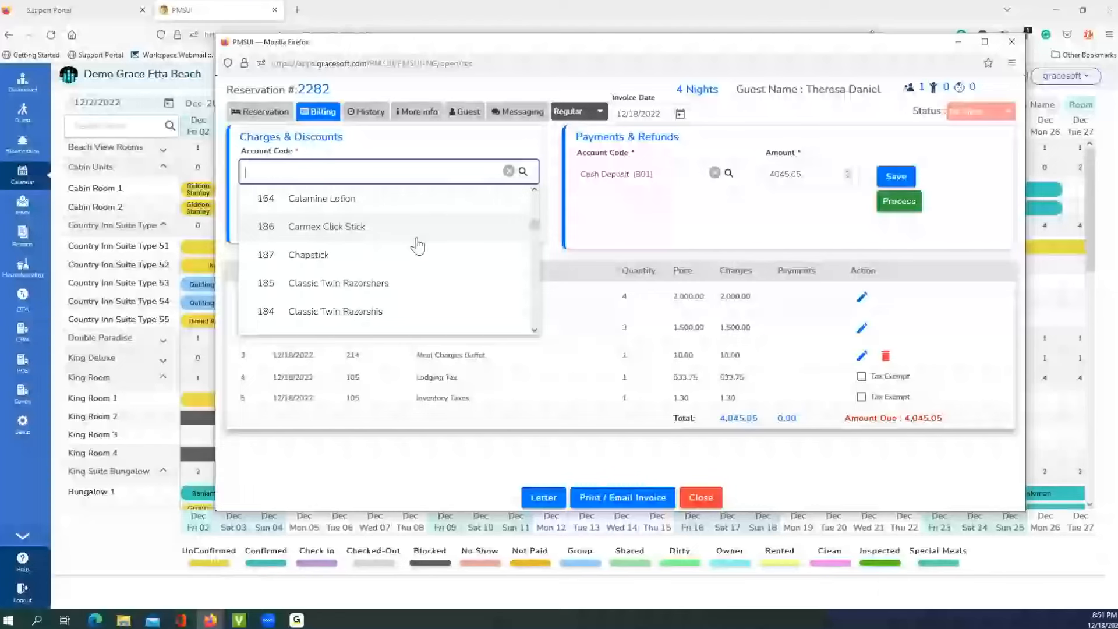
pyautogui.click(523, 174)
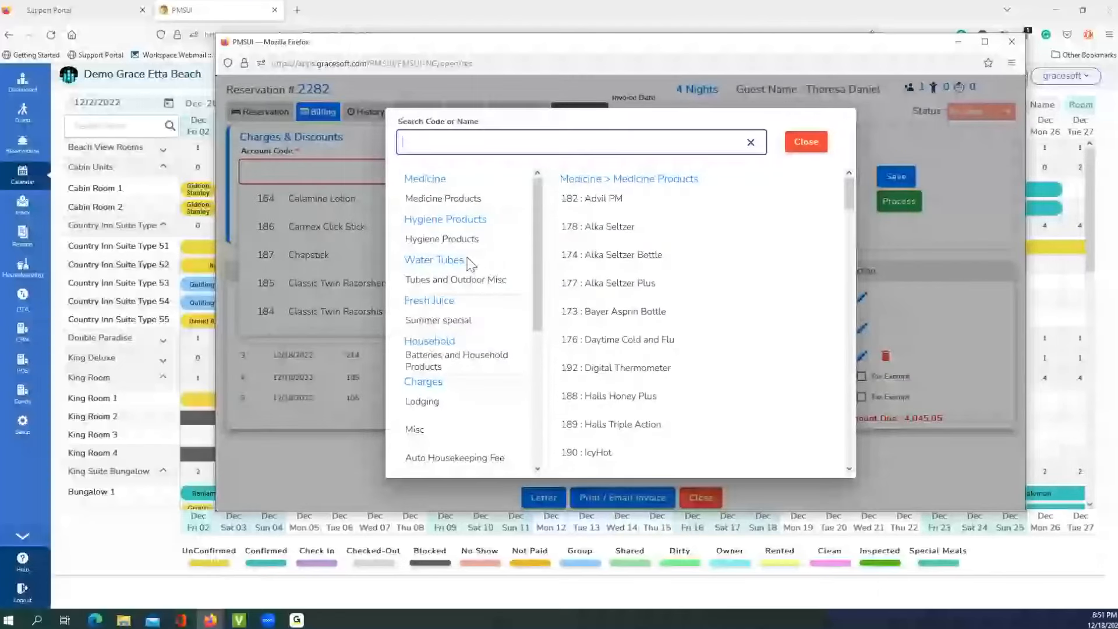
pyautogui.scroll(-5, 470, 264)
pyautogui.click(806, 142)
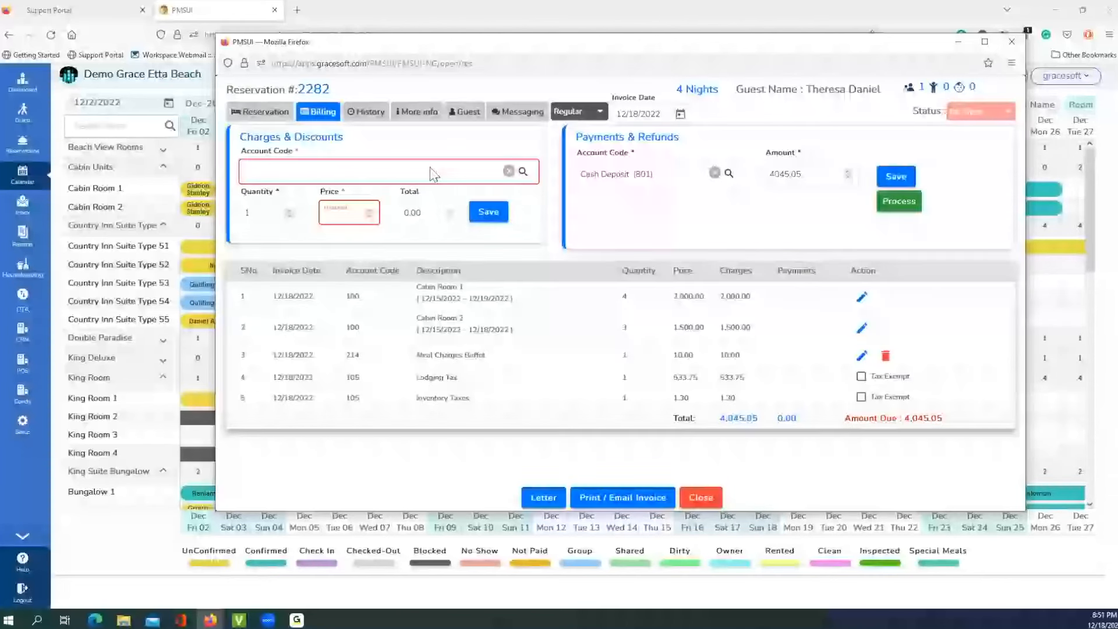
# Set the account code under Payments & Refunds to VisaCard Payment (112)
pyautogui.moveTo(247, 137); pyautogui.dragTo(332, 152)
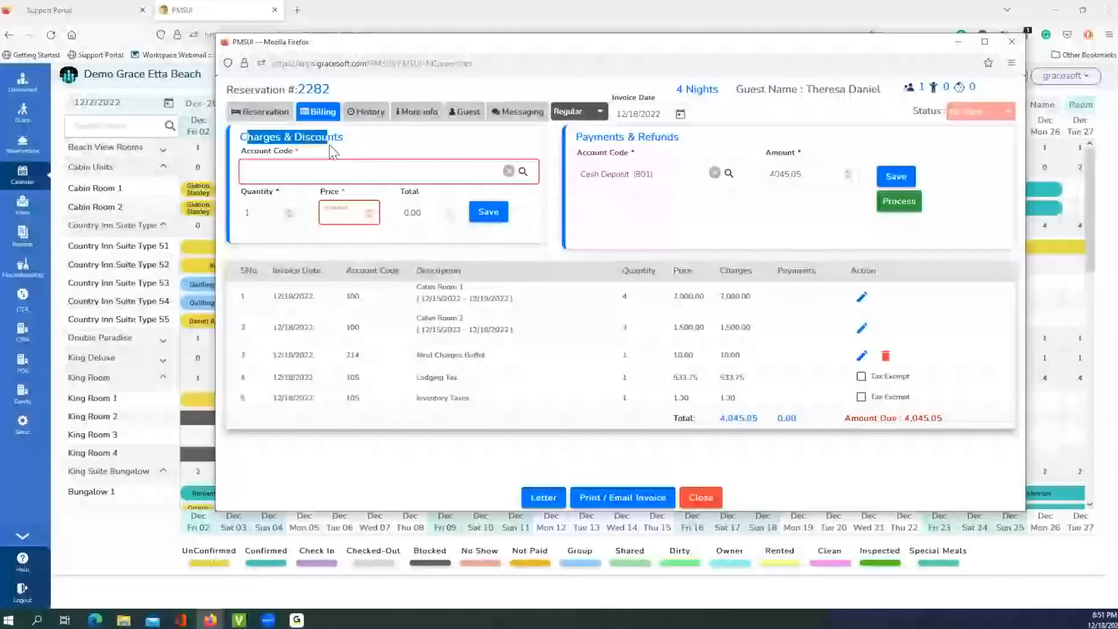
pyautogui.click(581, 137)
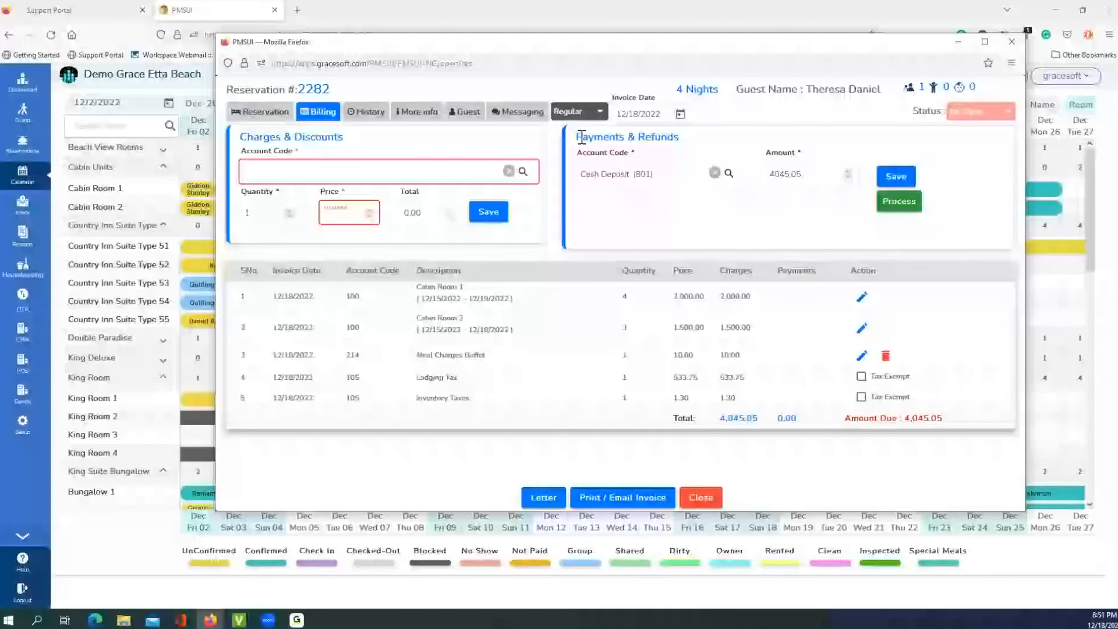
pyautogui.moveTo(581, 137); pyautogui.dragTo(685, 145)
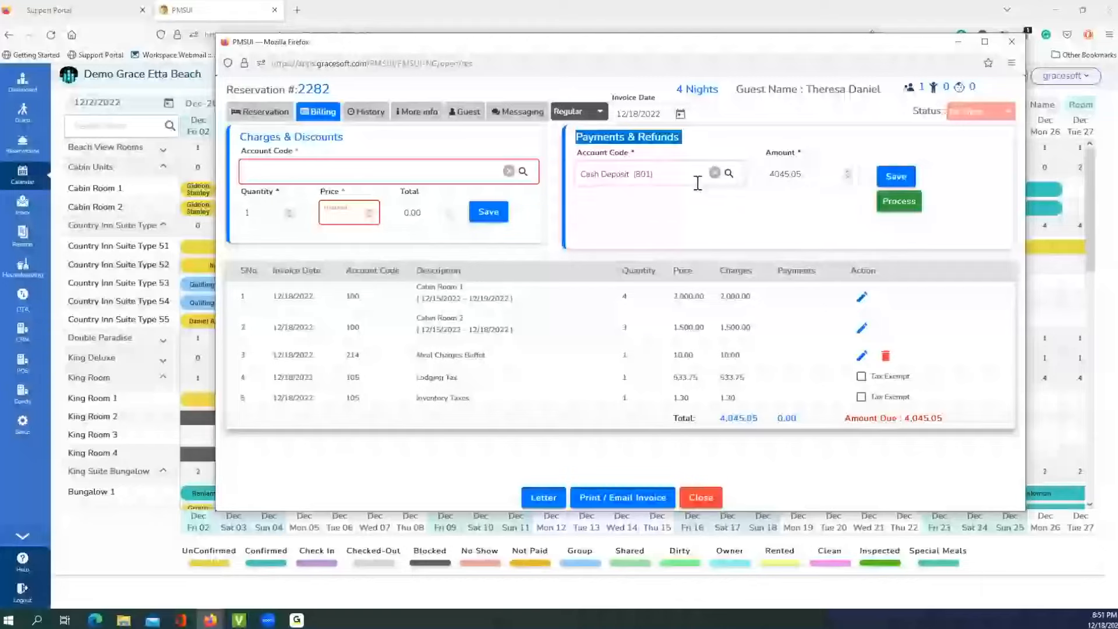
pyautogui.click(678, 170)
pyautogui.click(678, 169)
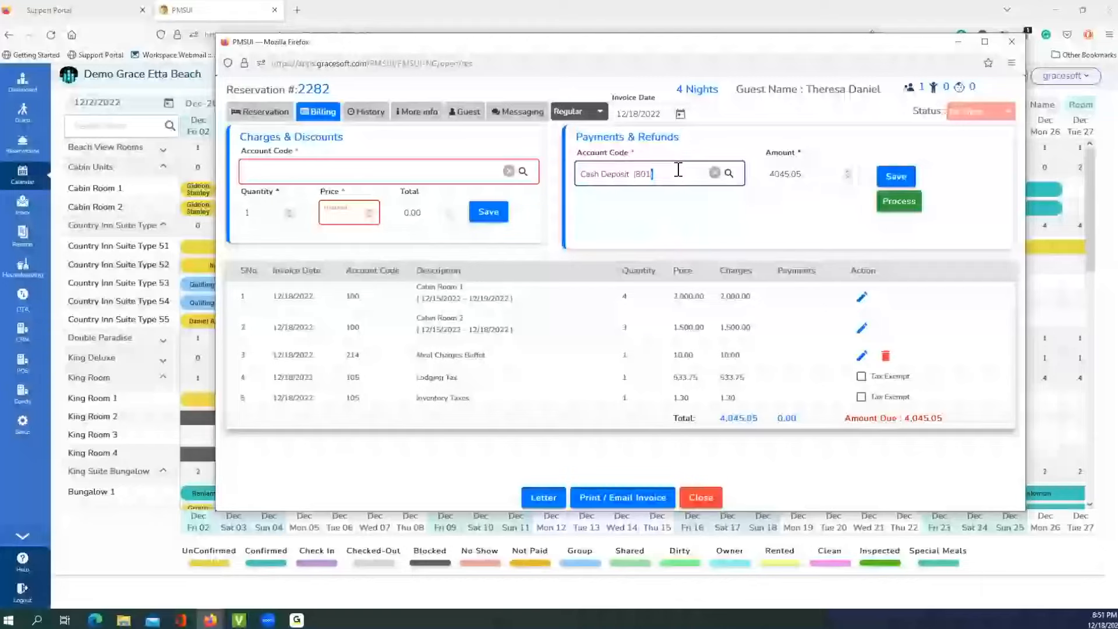
pyautogui.click(678, 169)
pyautogui.press('BackSpace')
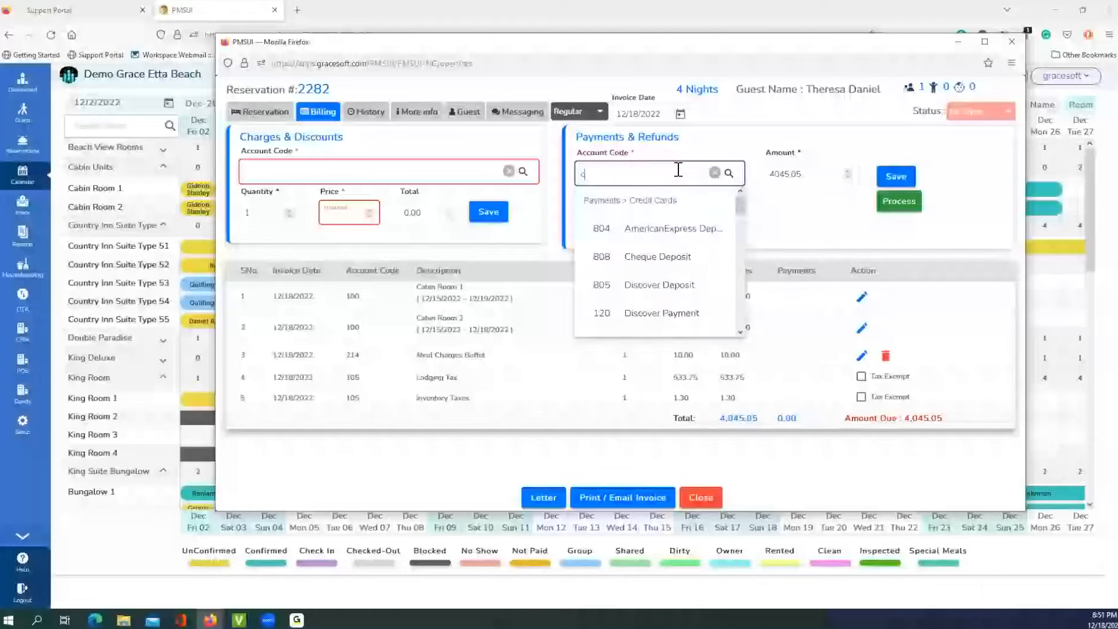
pyautogui.write('c')
pyautogui.press('BackSpace')
pyautogui.write('visa')
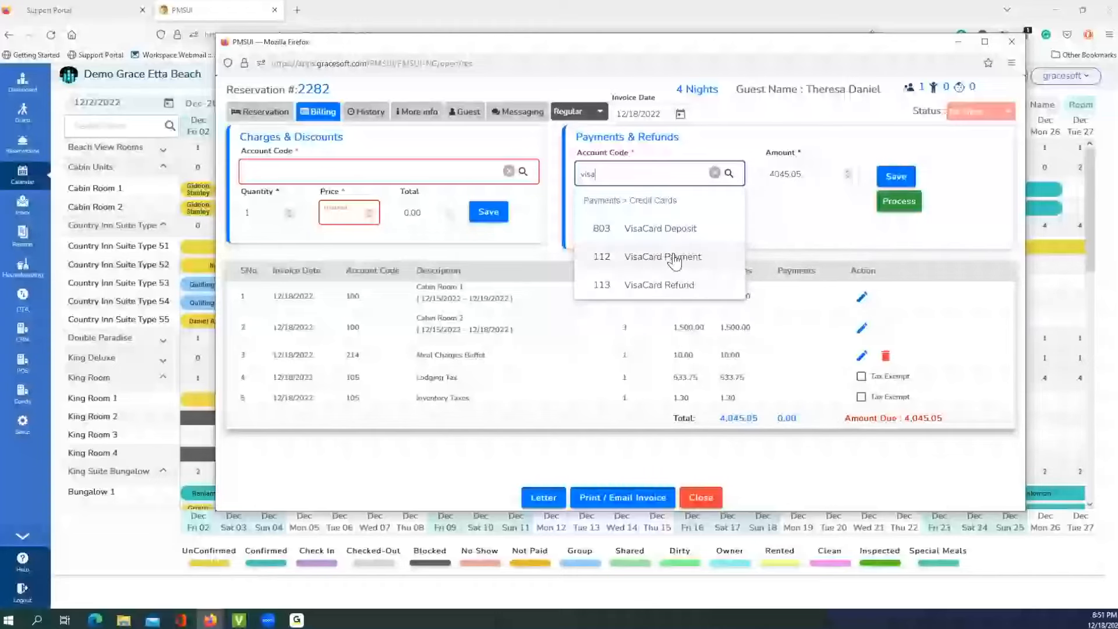
pyautogui.click(674, 259)
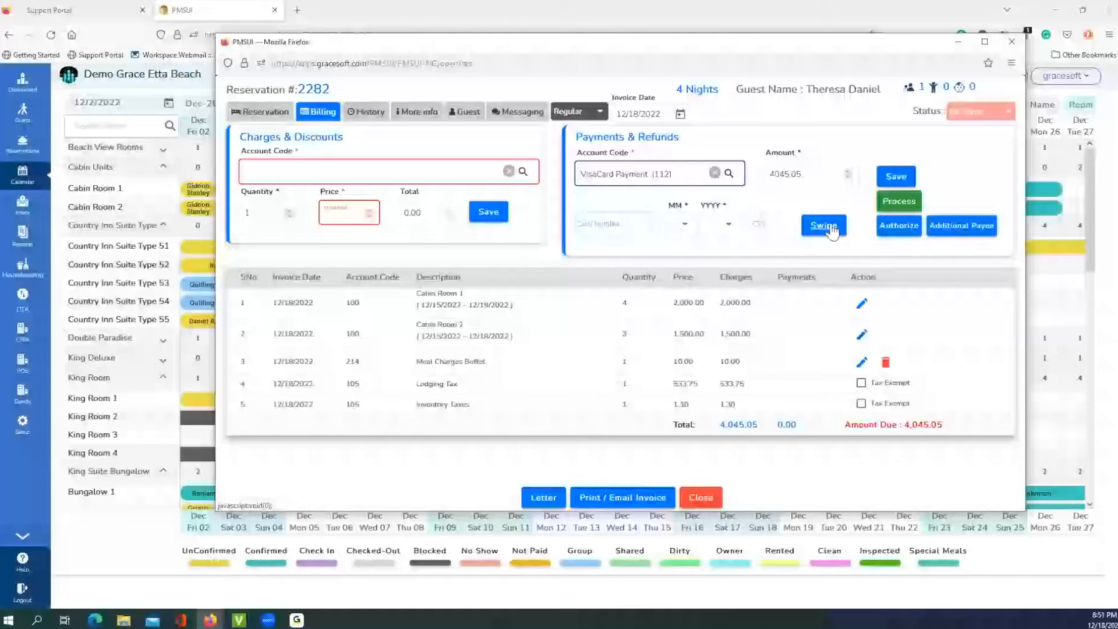
# Preview the reservation's room-split invoice through to its policies and close the preview
pyautogui.click(635, 505)
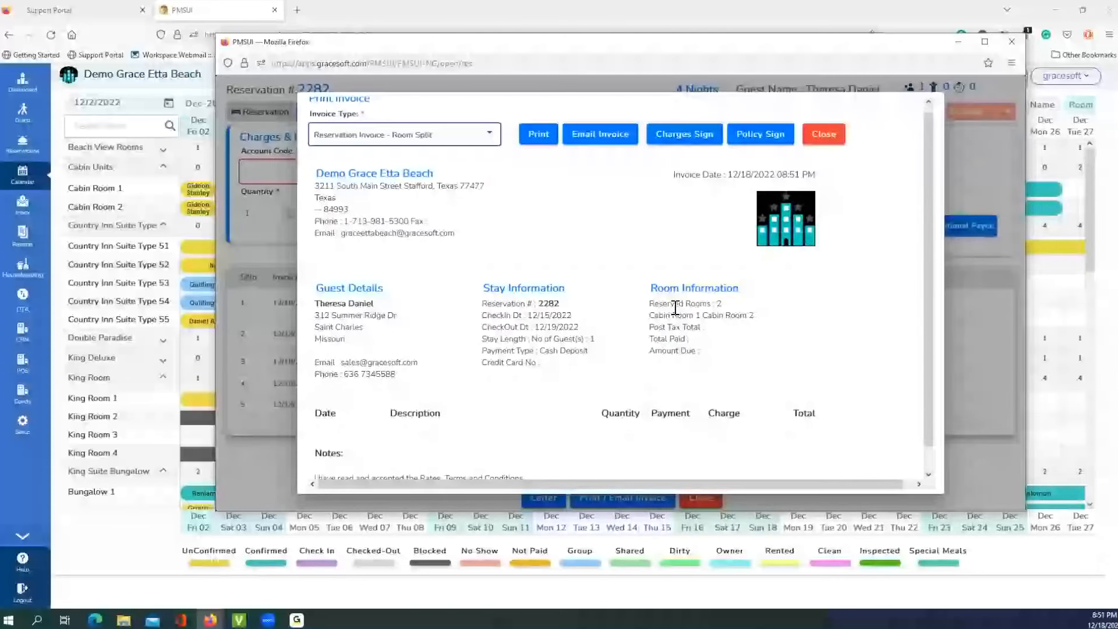
pyautogui.scroll(-5, 674, 309)
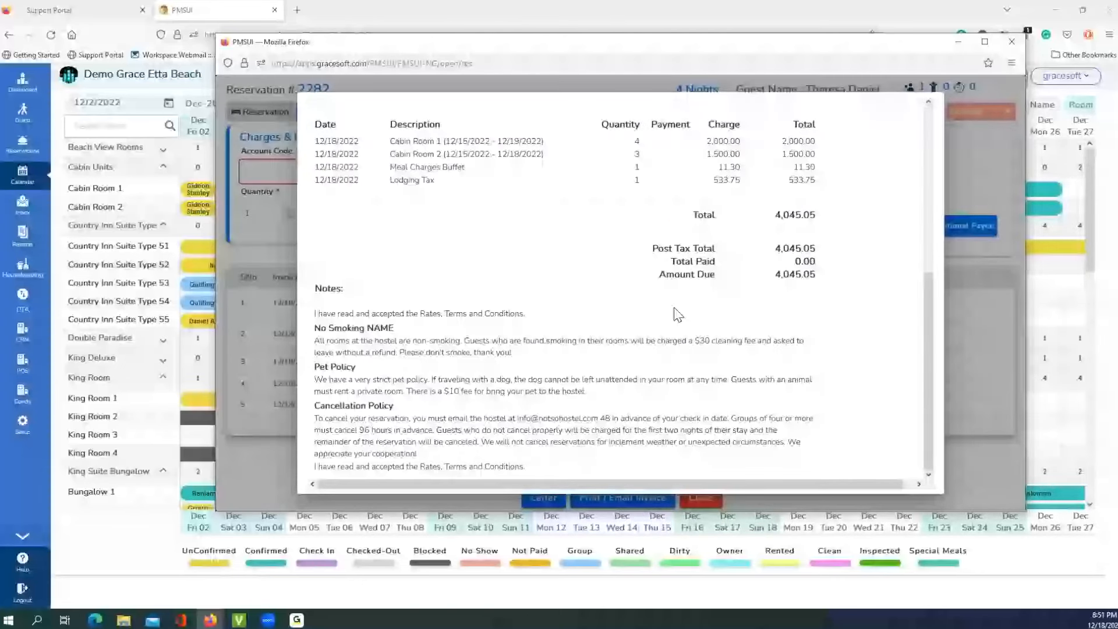
pyautogui.scroll(5, 677, 314)
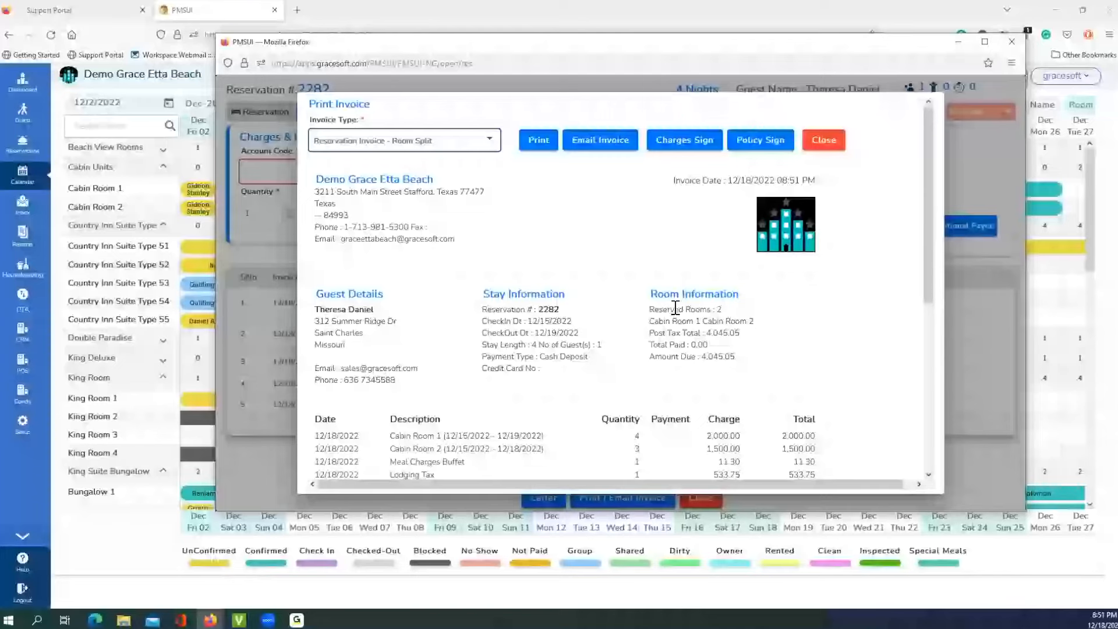
pyautogui.click(829, 142)
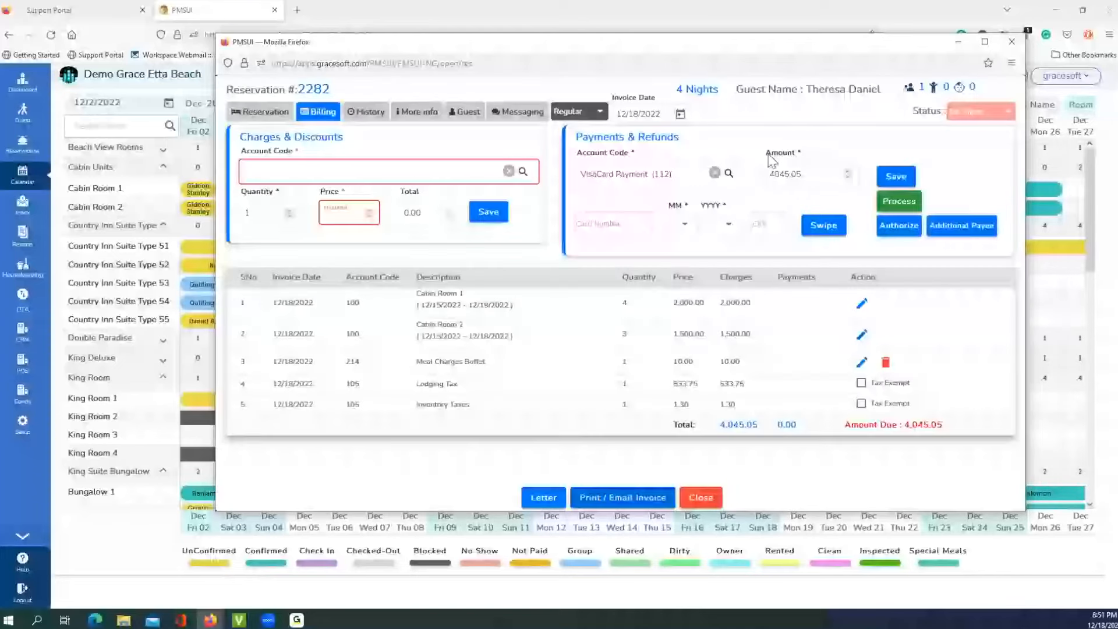
# Review the reservation's history and its sent guest messages, then close the reservation
pyautogui.click(368, 113)
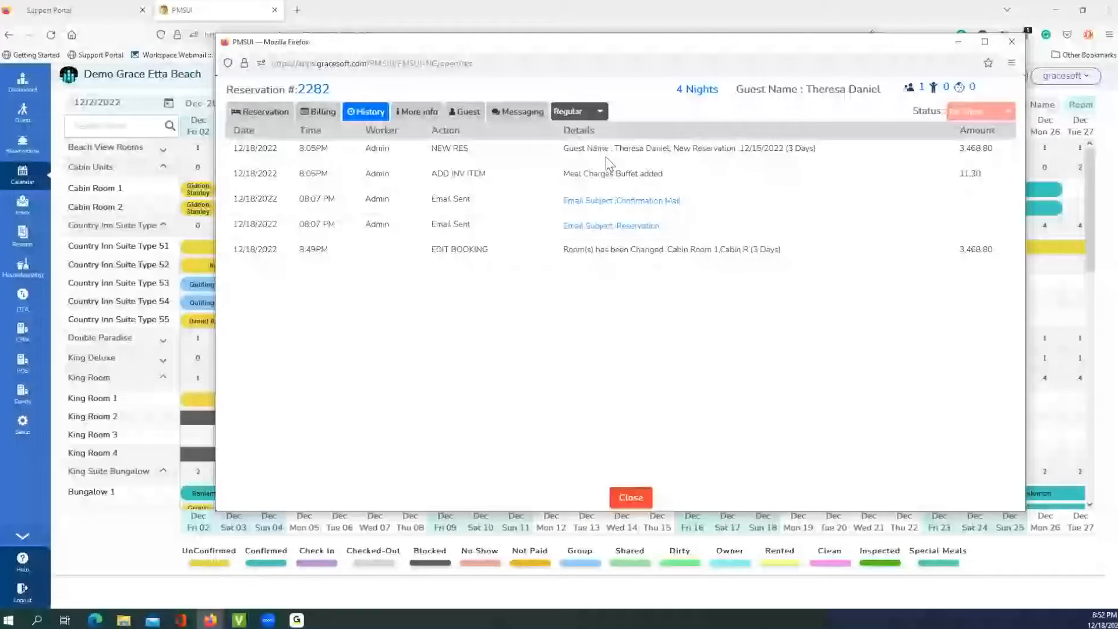
pyautogui.click(523, 113)
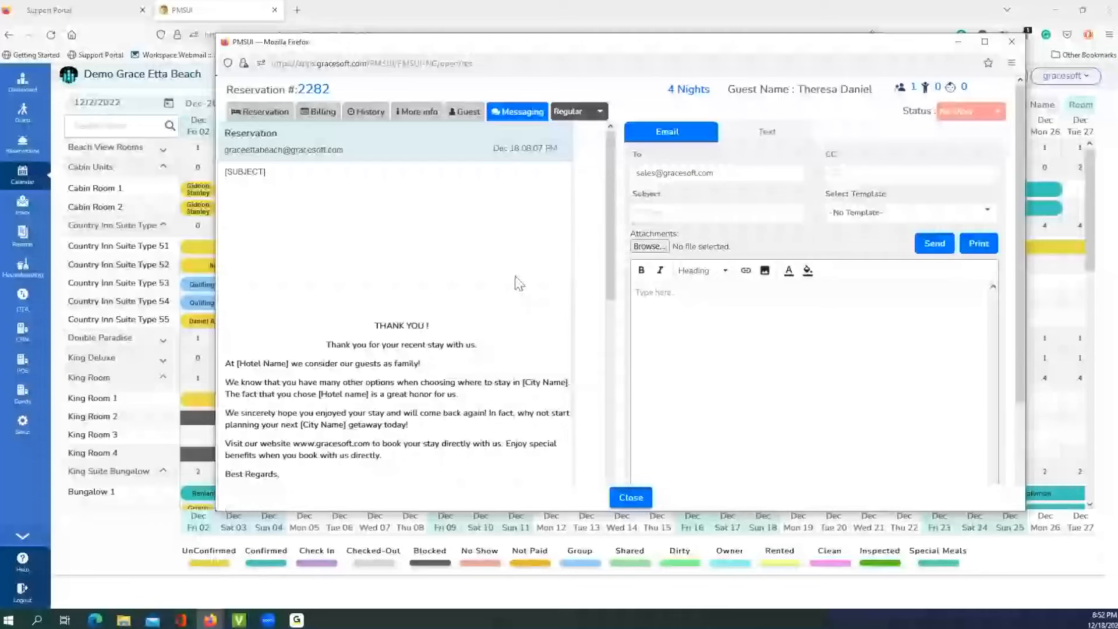
pyautogui.scroll(-10, 518, 284)
pyautogui.scroll(5, 520, 289)
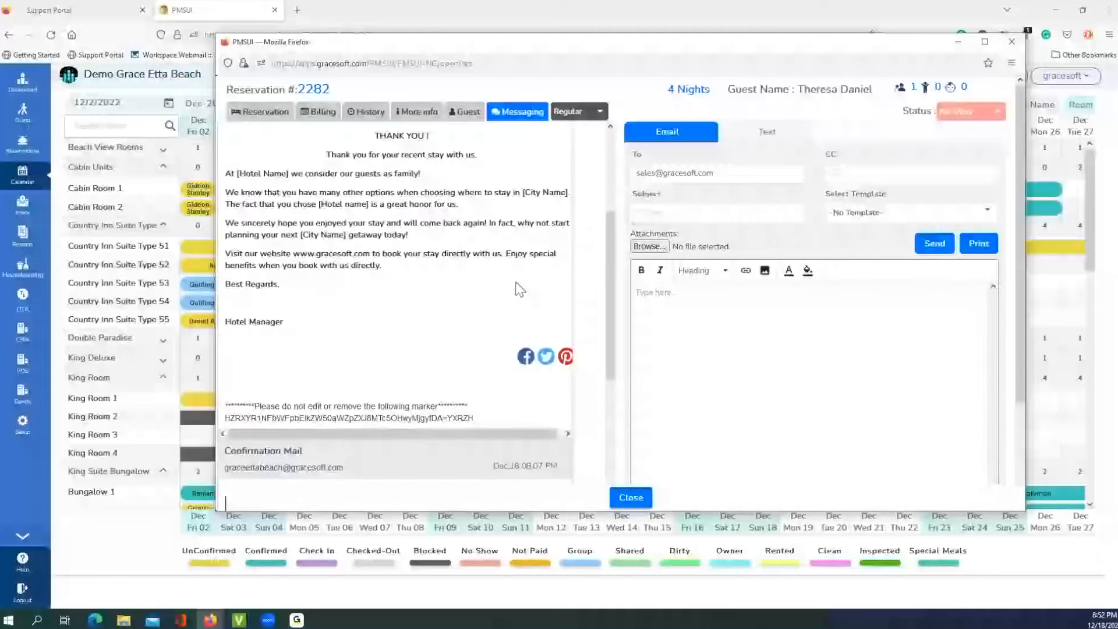
pyautogui.scroll(3, 520, 289)
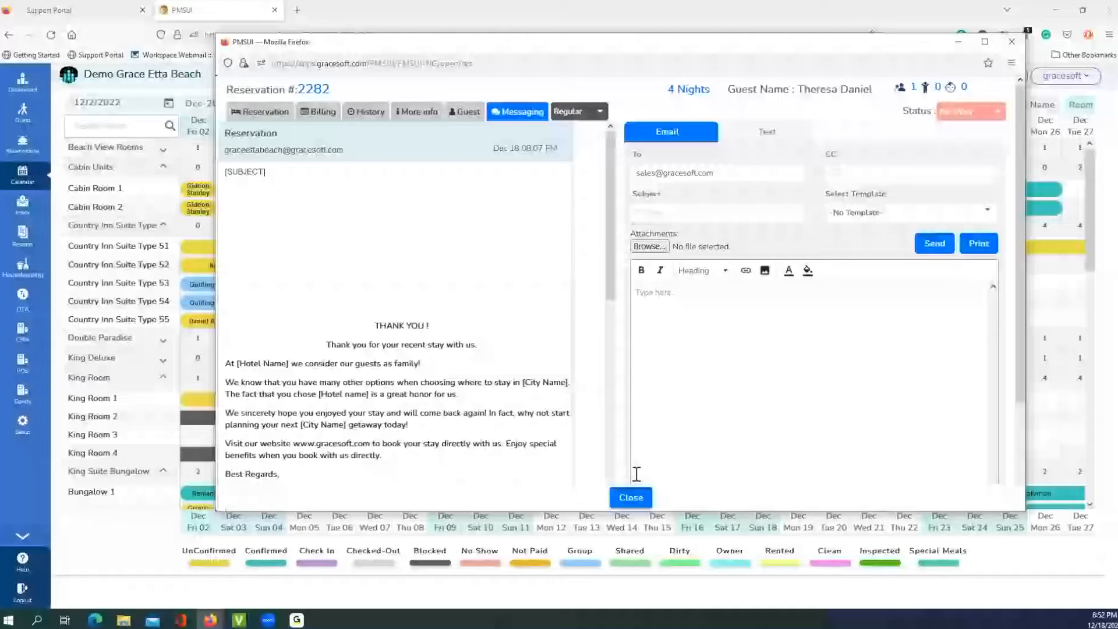
pyautogui.click(646, 501)
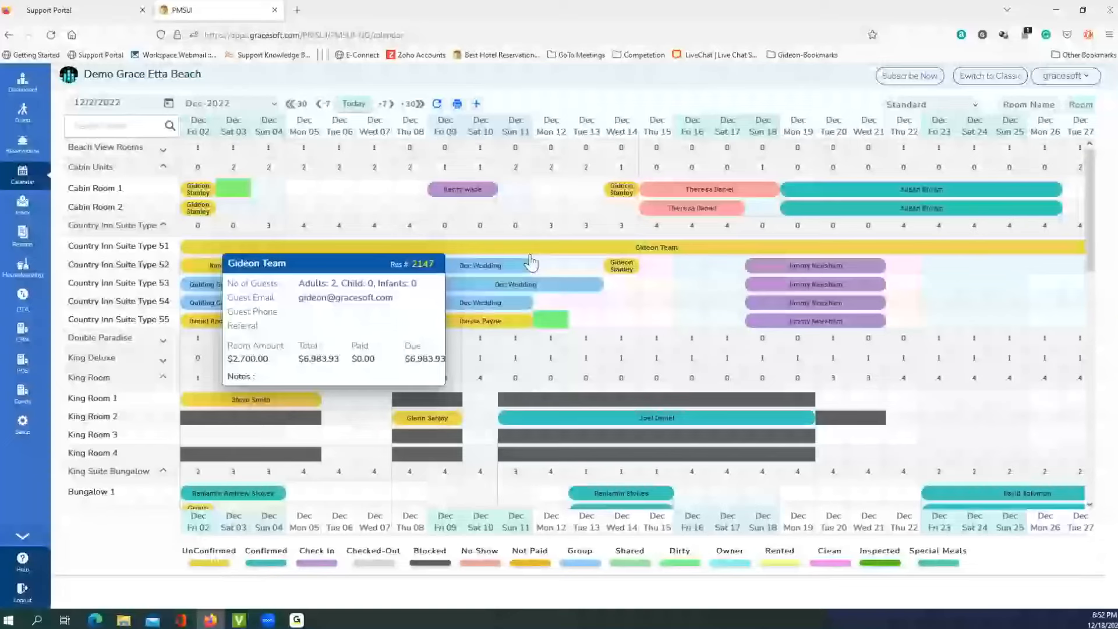
# Open the reservations list and examine the criteria available for searching it, keeping Reservation # selected
pyautogui.click(29, 150)
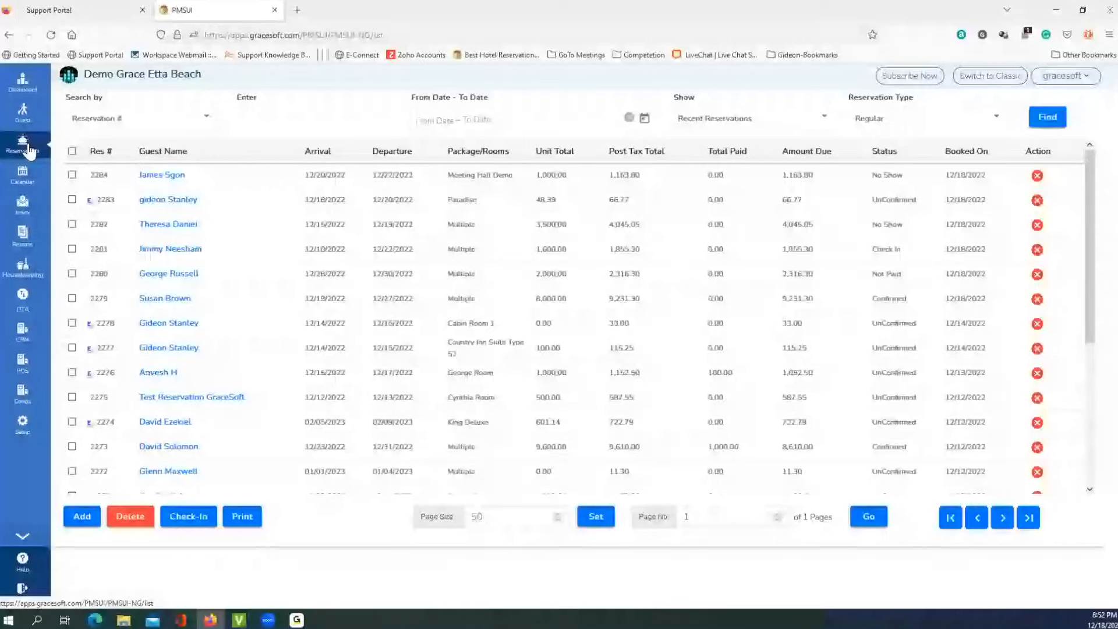
pyautogui.click(204, 119)
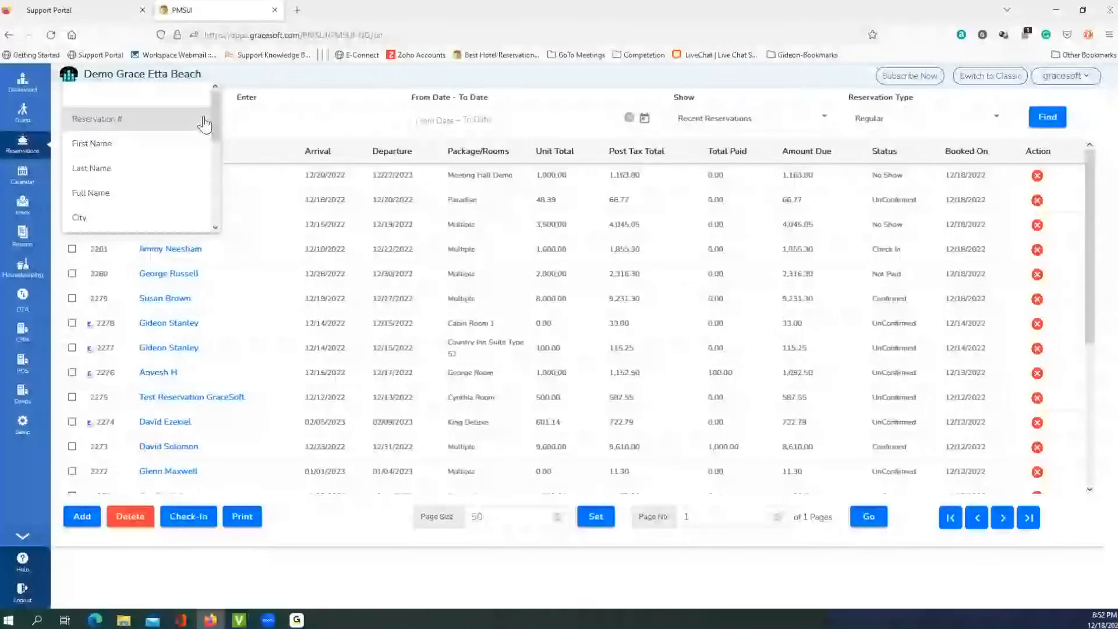
pyautogui.moveTo(216, 124); pyautogui.dragTo(232, 96)
pyautogui.click(271, 92)
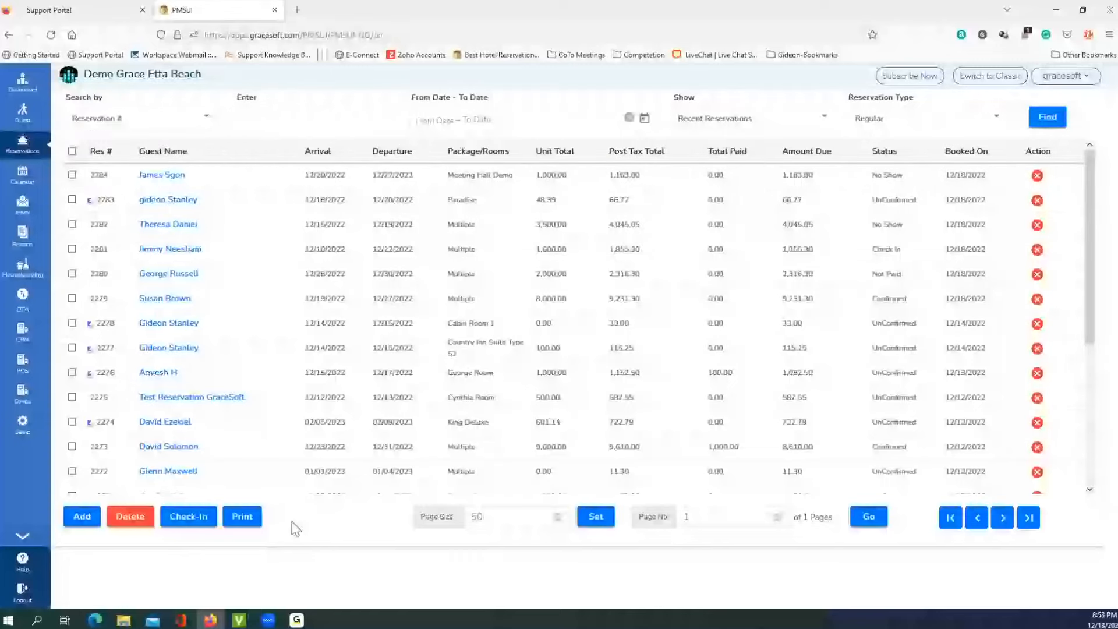
# Check in the first three reservations of the recent reservations list together
pyautogui.click(72, 174)
pyautogui.click(71, 199)
pyautogui.click(71, 224)
pyautogui.click(197, 516)
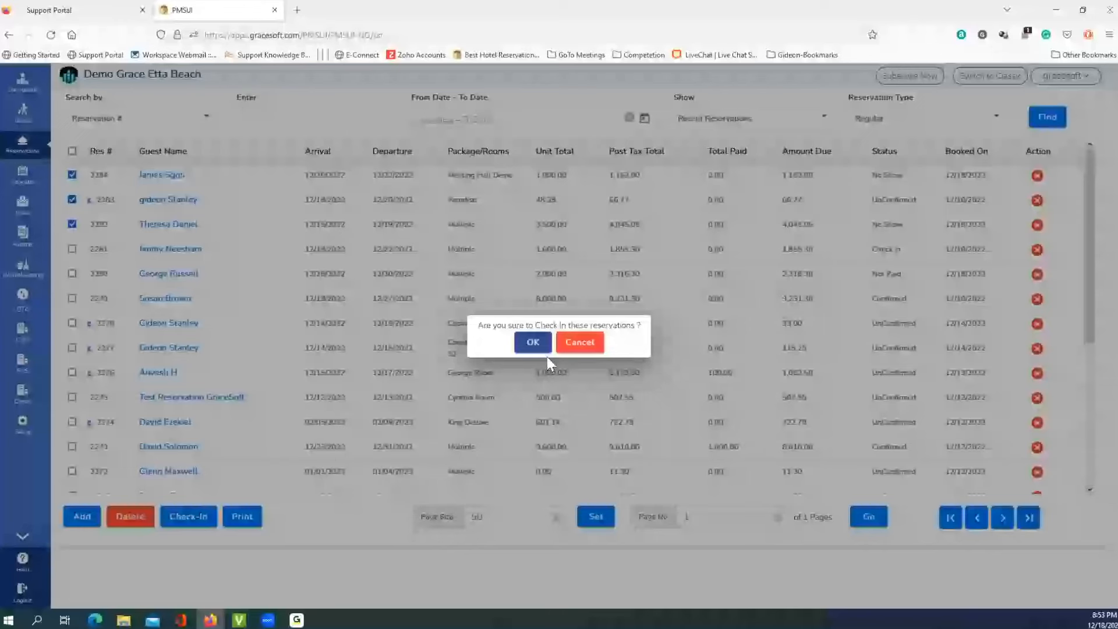
pyautogui.click(531, 340)
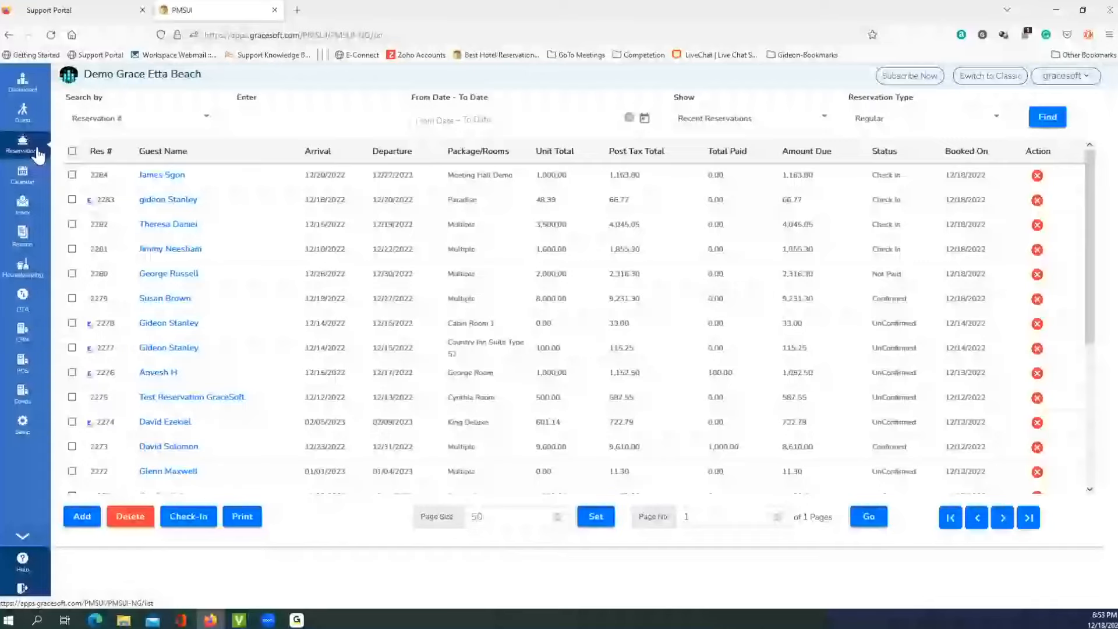
# Open housekeeping for today and view the dirty rooms and the arrivals
pyautogui.click(23, 273)
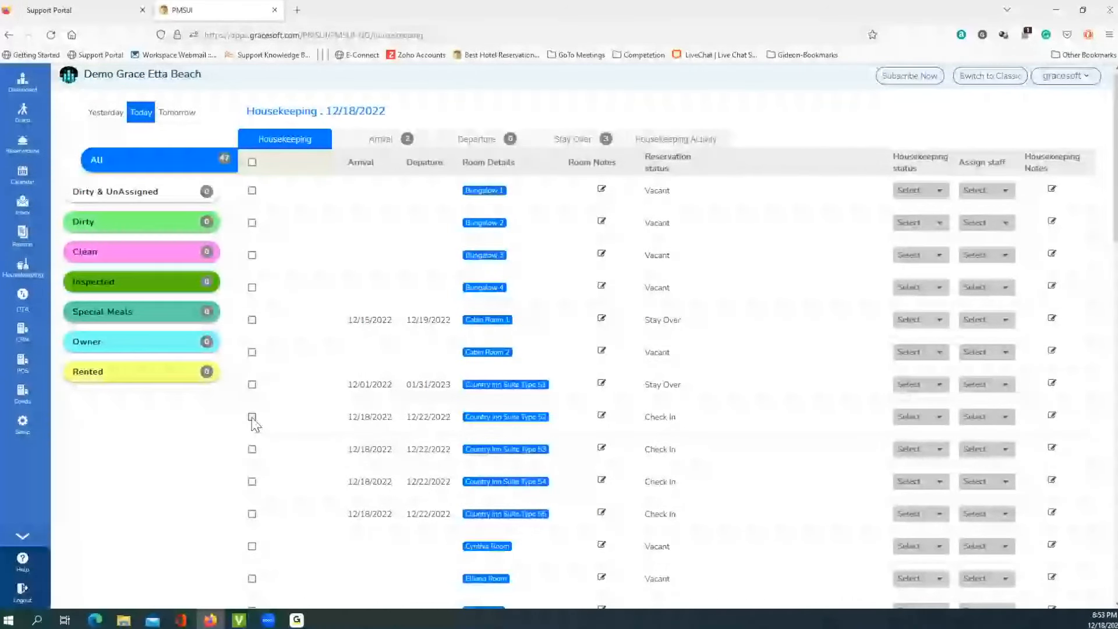
pyautogui.click(147, 225)
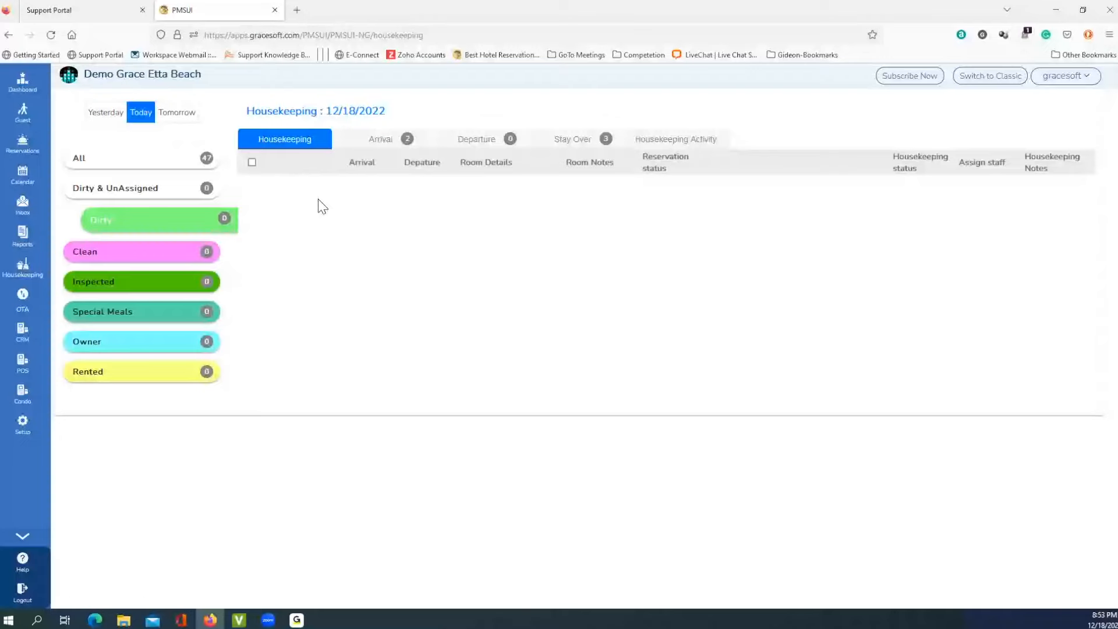
pyautogui.click(379, 140)
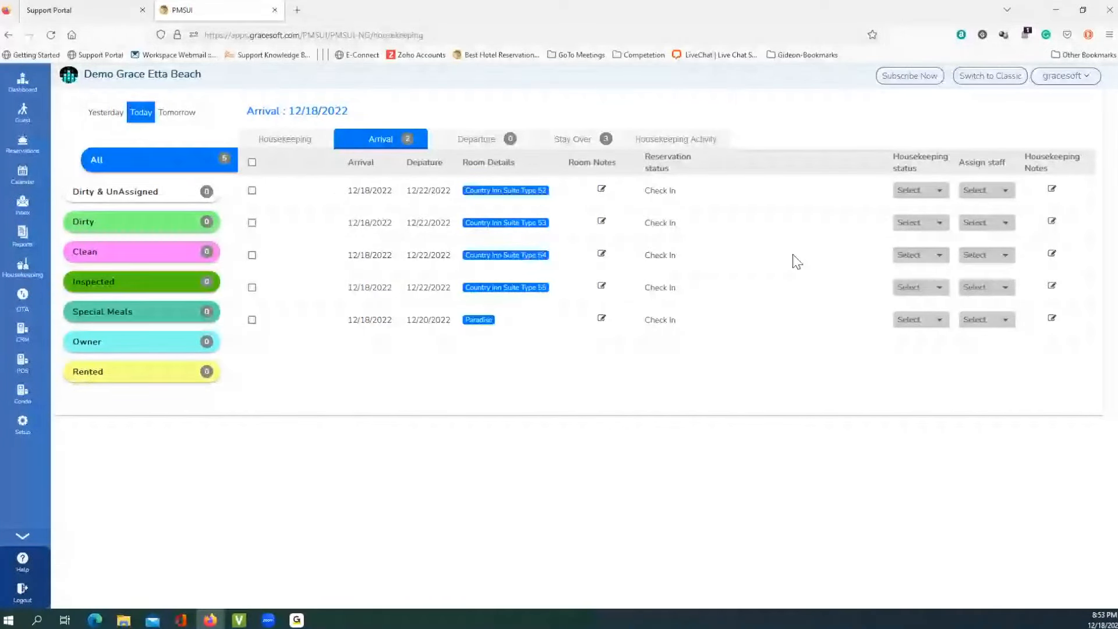
# Check the housekeeping status options, assign a staff member to the first arrival room, and open its housekeeping note for editing
pyautogui.click(927, 195)
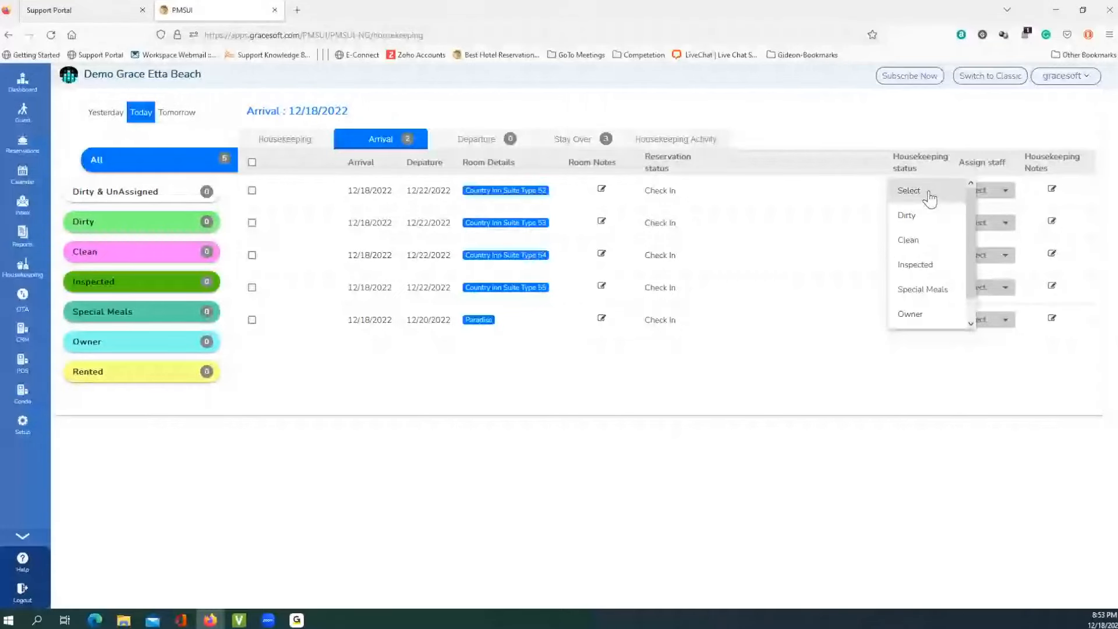
pyautogui.click(859, 219)
pyautogui.click(999, 196)
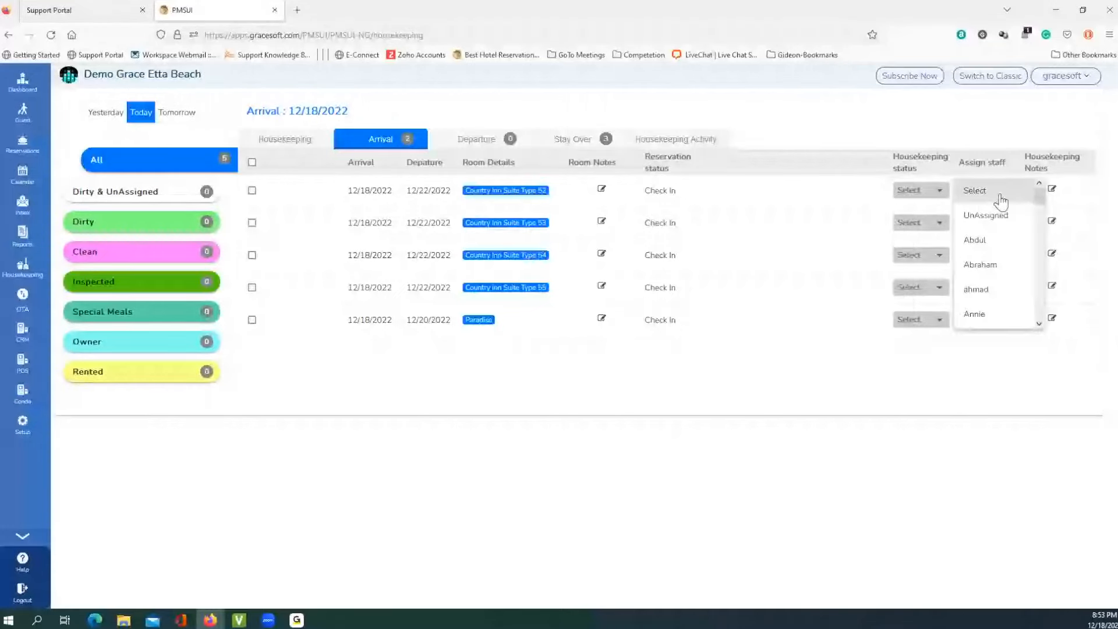
pyautogui.scroll(-3, 990, 285)
pyautogui.scroll(2, 988, 284)
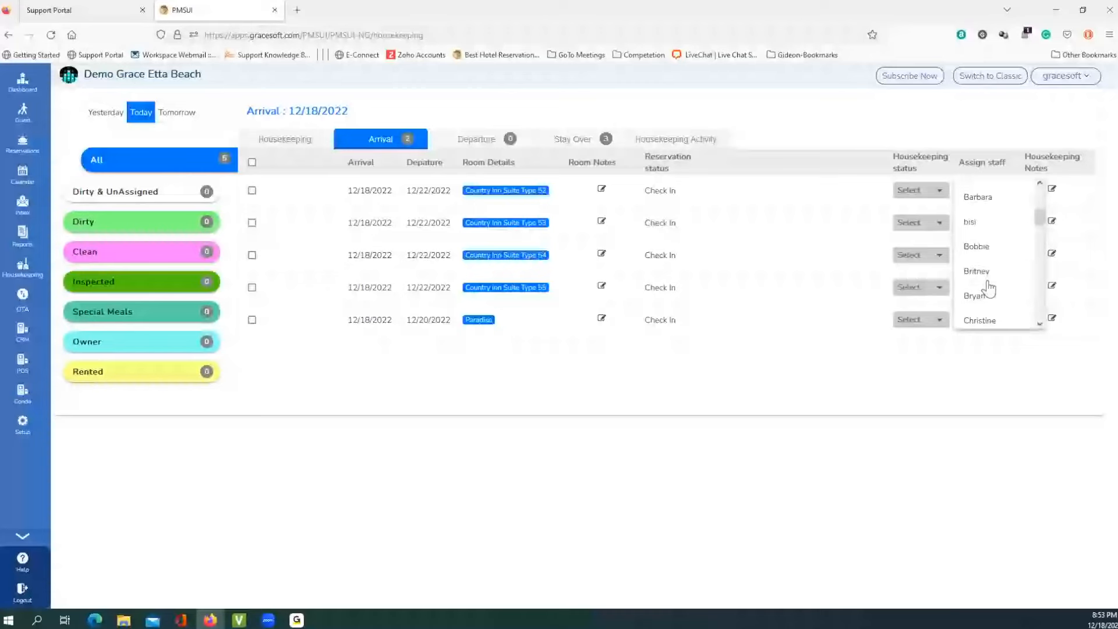
pyautogui.click(986, 278)
pyautogui.click(1051, 188)
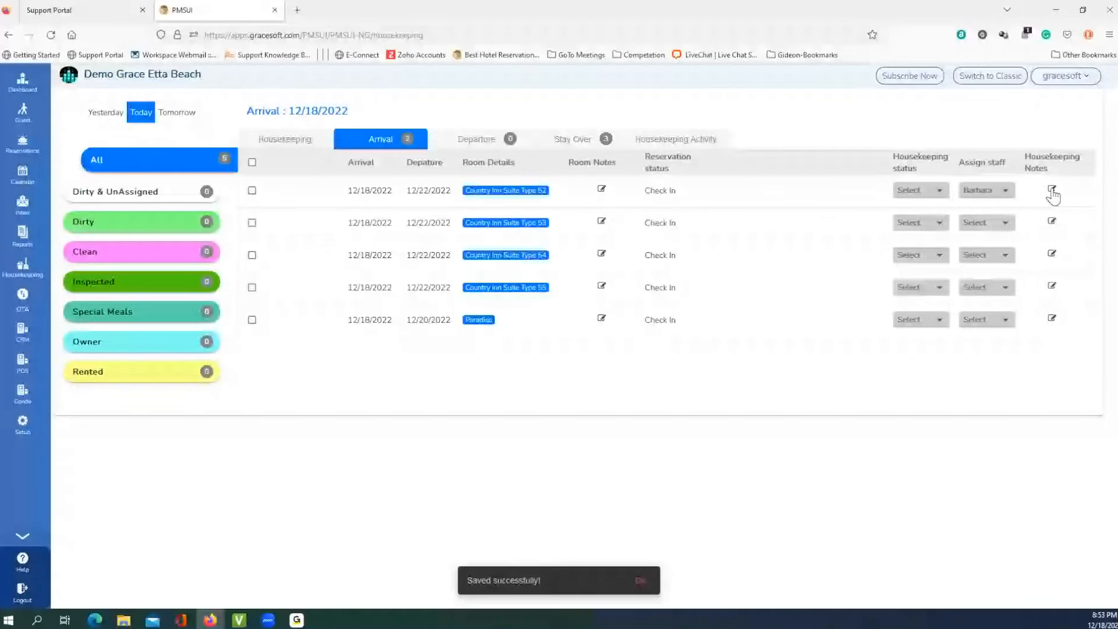
pyautogui.click(1049, 188)
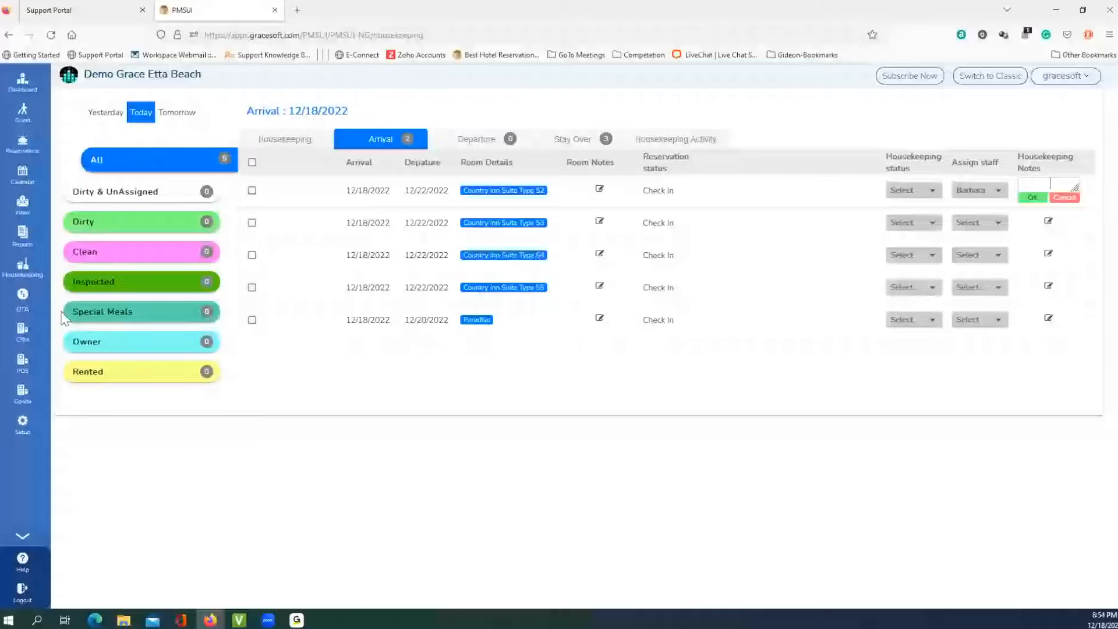
# Open the OTA bookings and examine the EasyWebRez and Booking.com reservations with their amounts, booking dates and download statuses
pyautogui.click(24, 301)
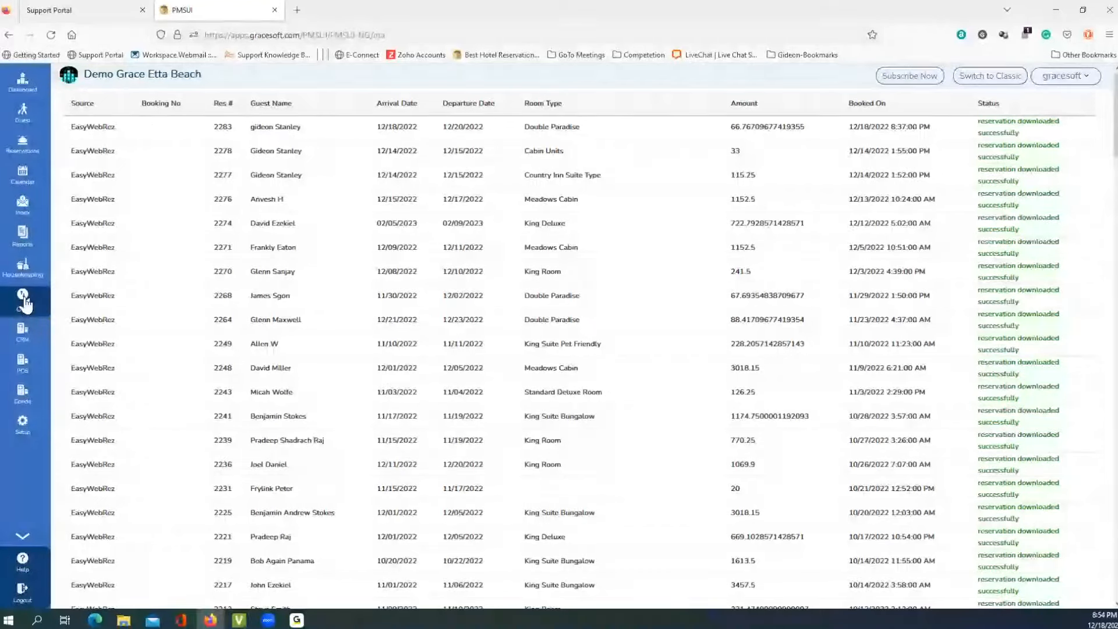
pyautogui.scroll(-7, 358, 284)
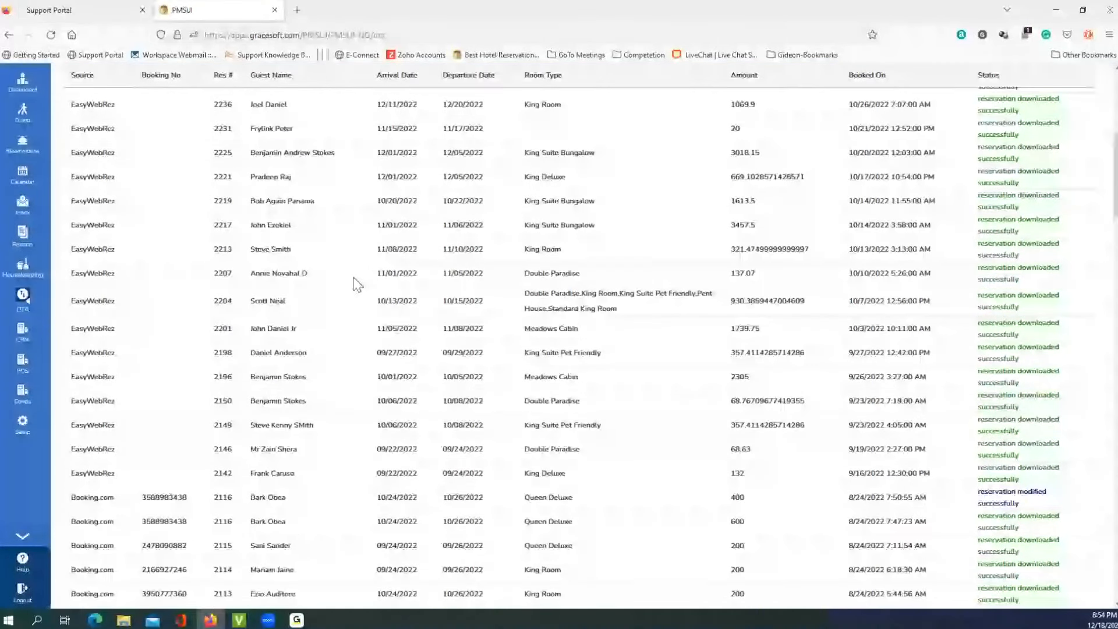
pyautogui.scroll(7, 358, 285)
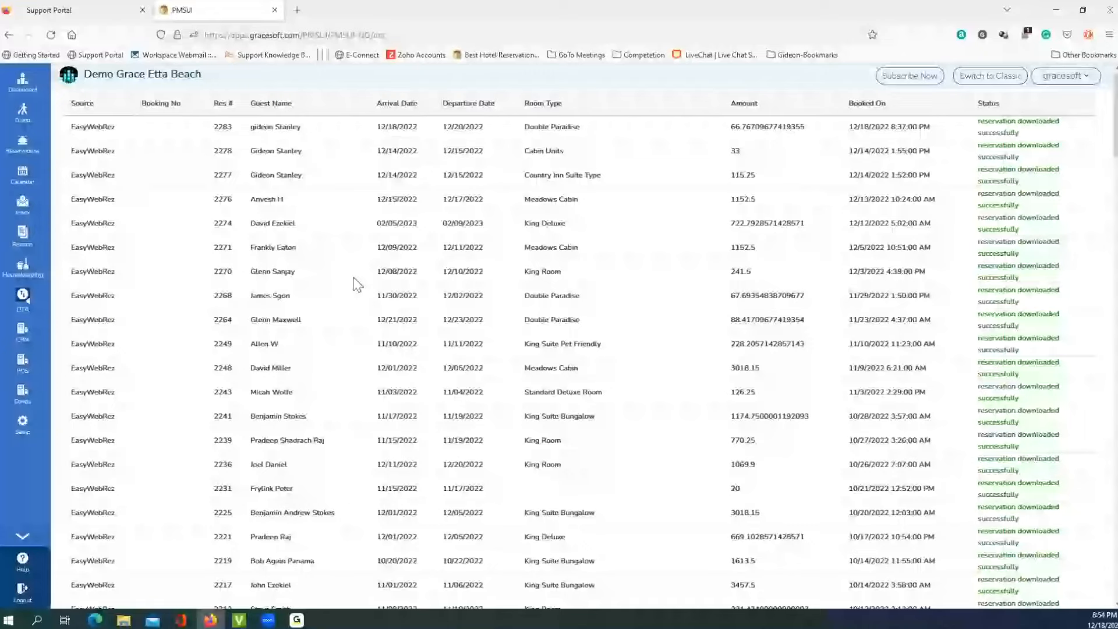
pyautogui.scroll(-6, 382, 312)
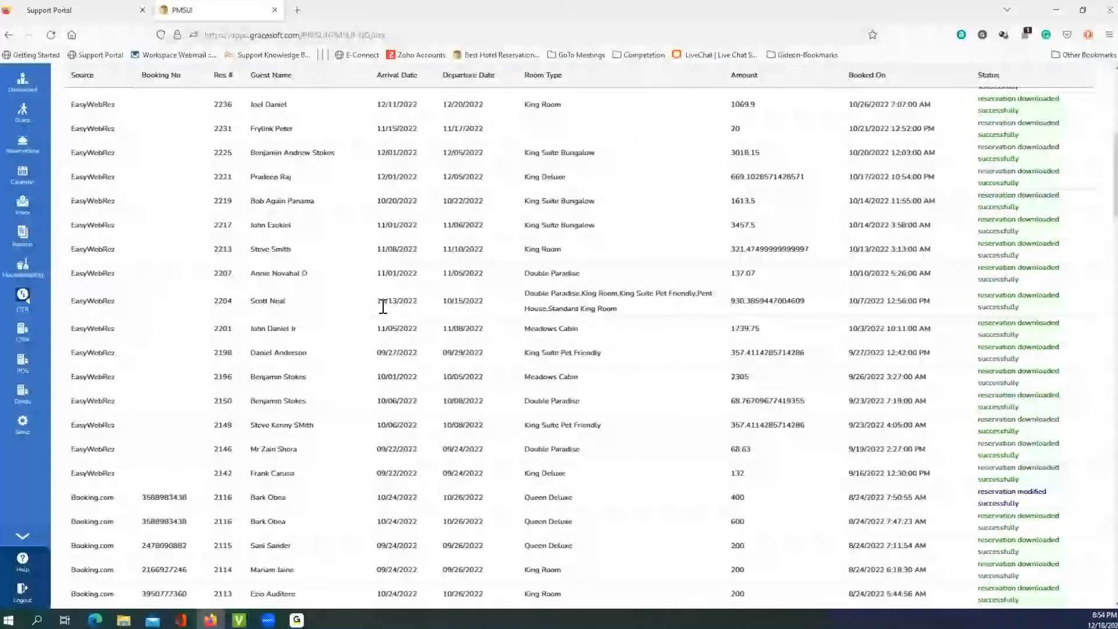
pyautogui.scroll(-3, 384, 312)
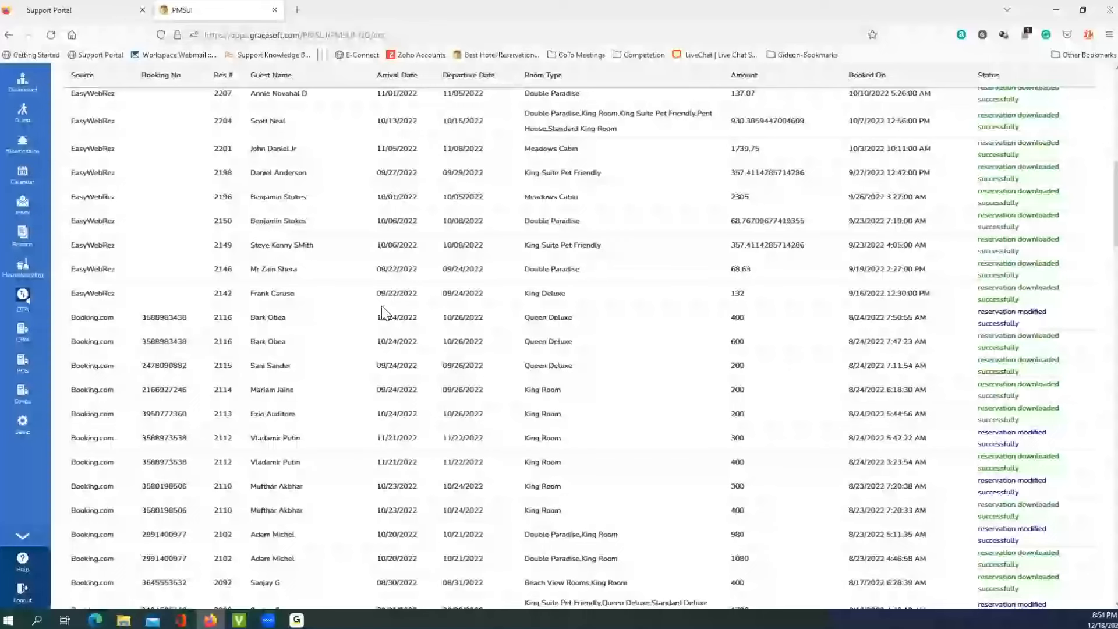
pyautogui.scroll(10, 382, 305)
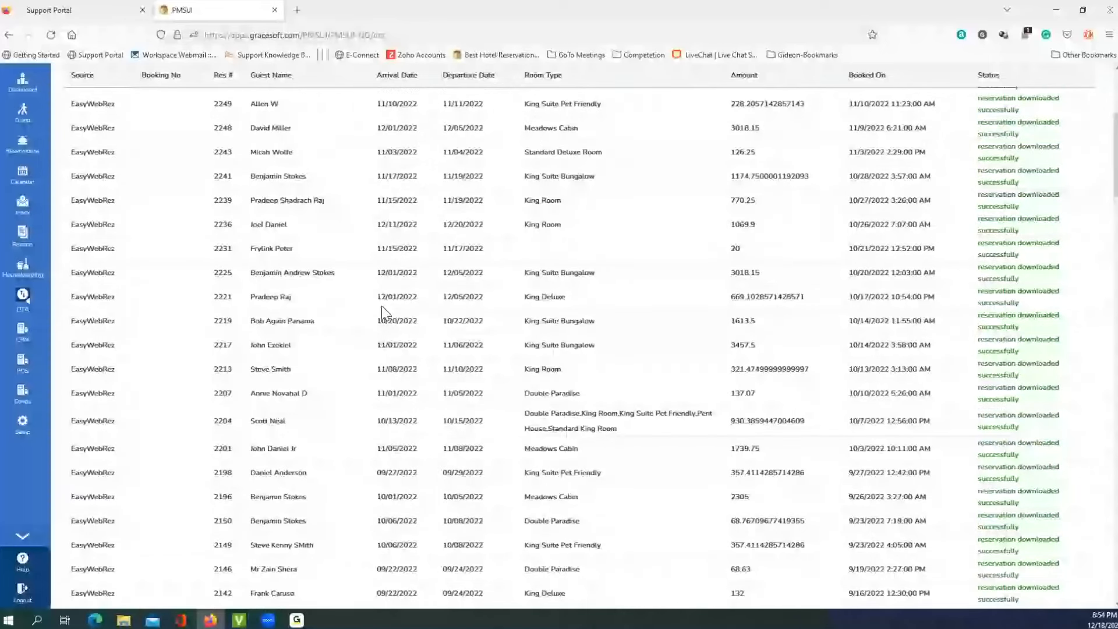
# Switch to the Support Portal, open the property's booking website, and search for rooms from 12/18/2022 to 12/20/2022
pyautogui.click(99, 11)
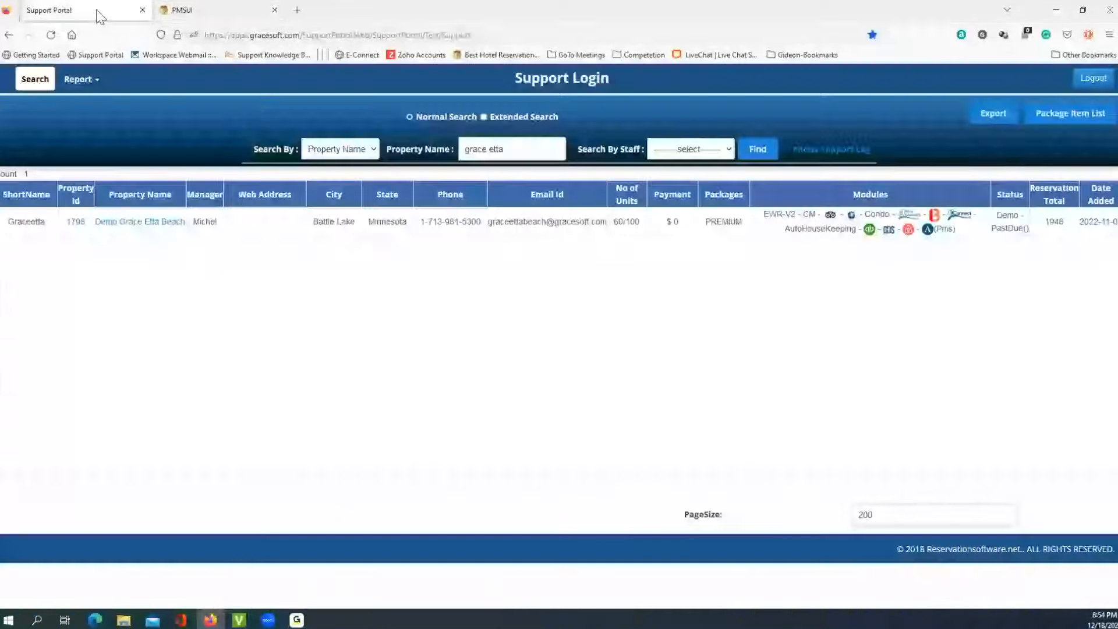
pyautogui.click(81, 225)
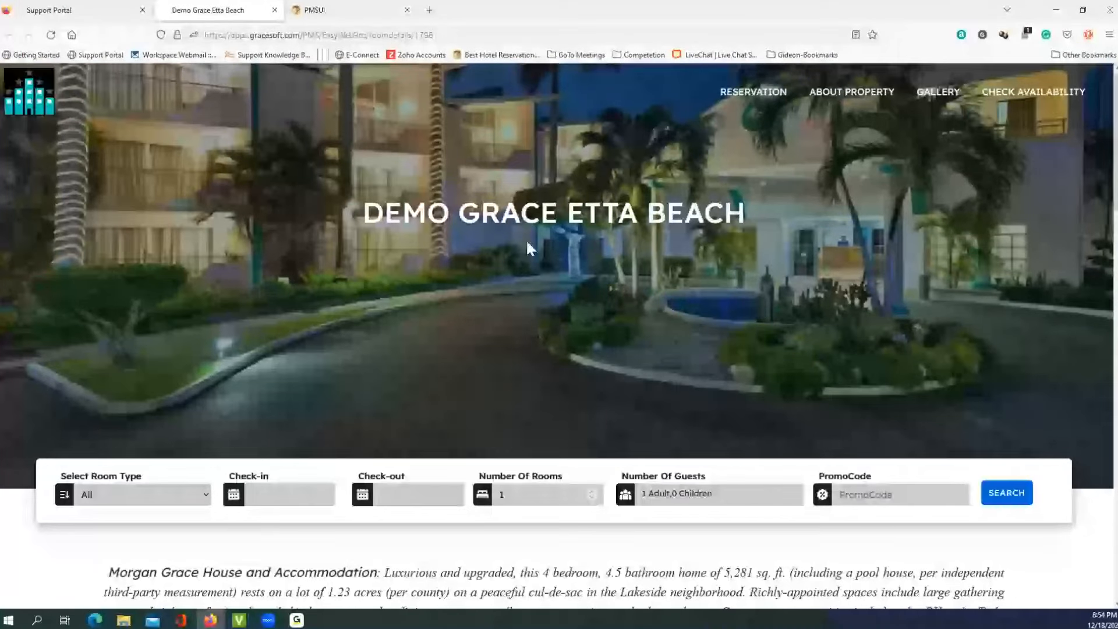
pyautogui.scroll(-3, 527, 243)
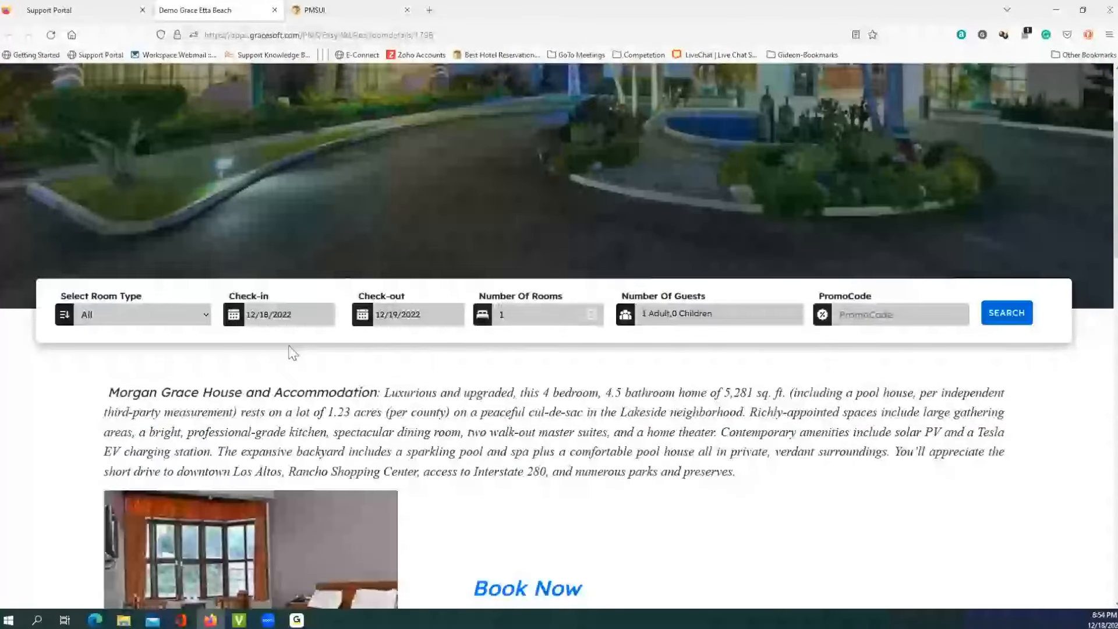
pyautogui.click(429, 320)
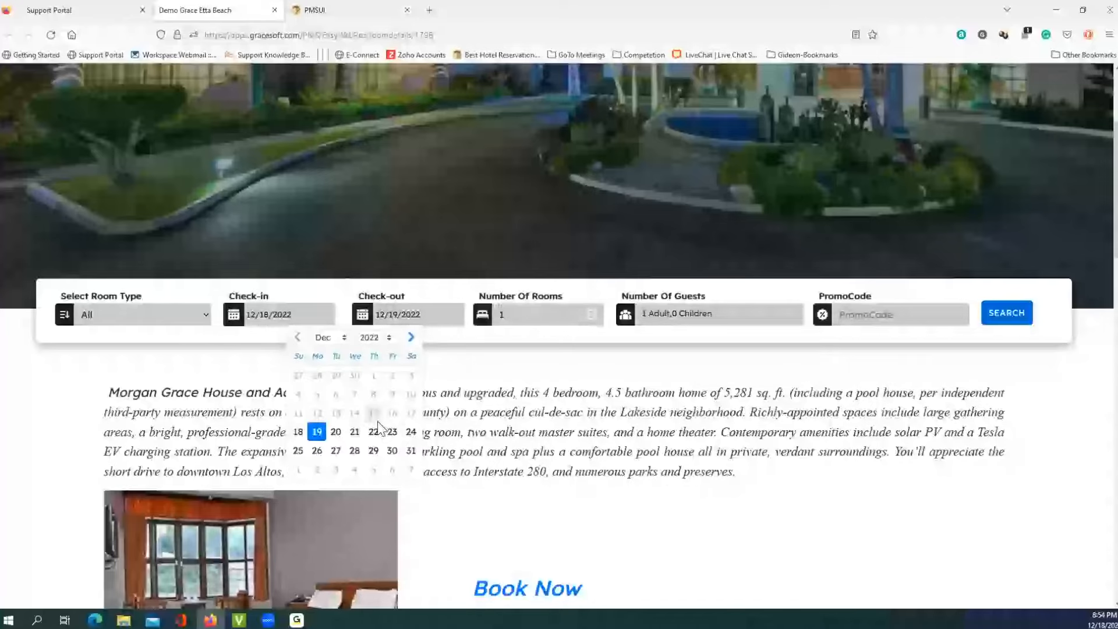
pyautogui.click(352, 428)
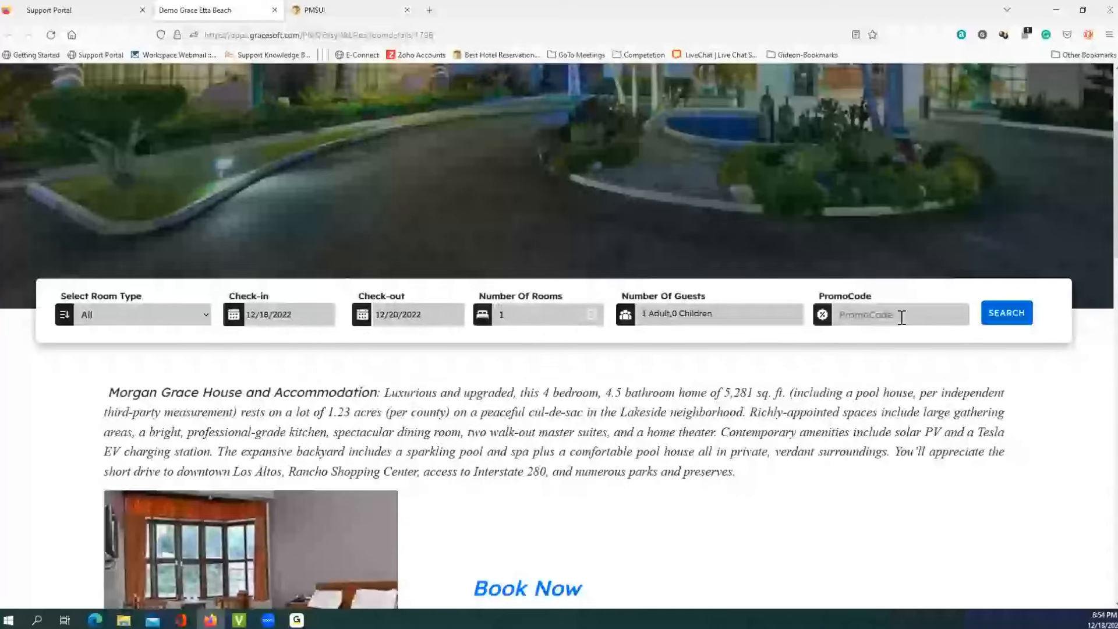
pyautogui.click(1005, 316)
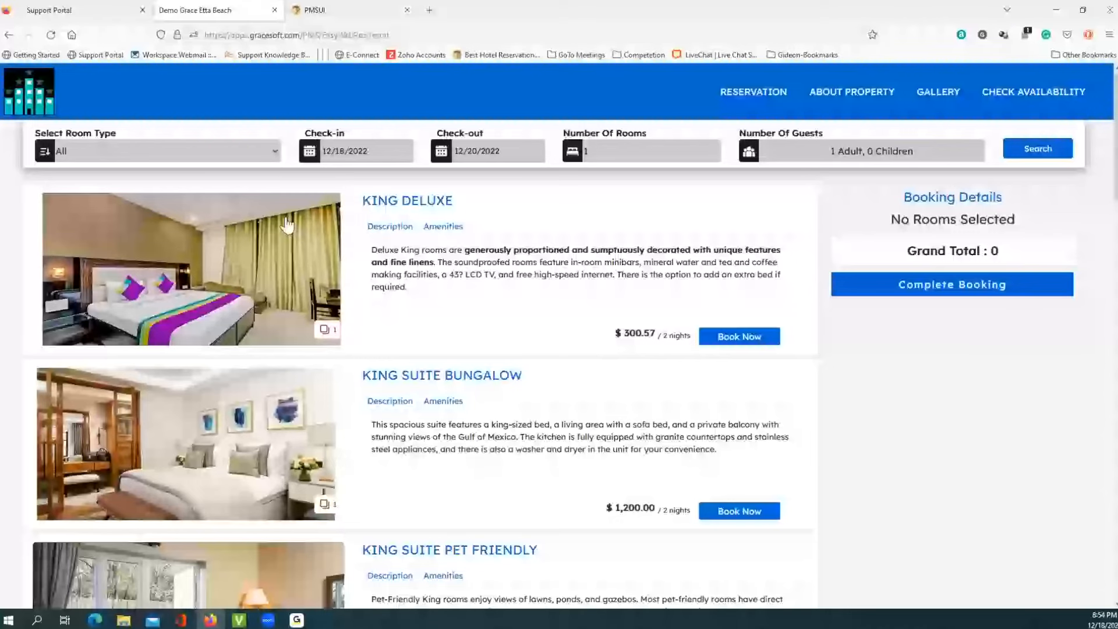
# Browse the available room types and view the King Deluxe photo gallery, then close it
pyautogui.scroll(-4, 233, 264)
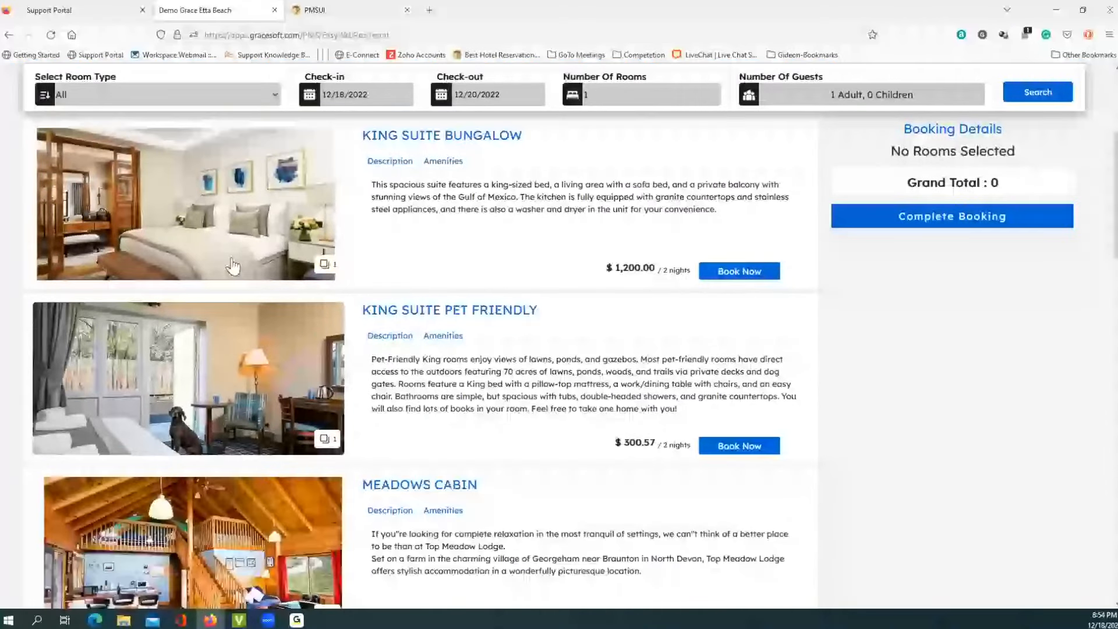
pyautogui.scroll(4, 233, 265)
pyautogui.click(326, 330)
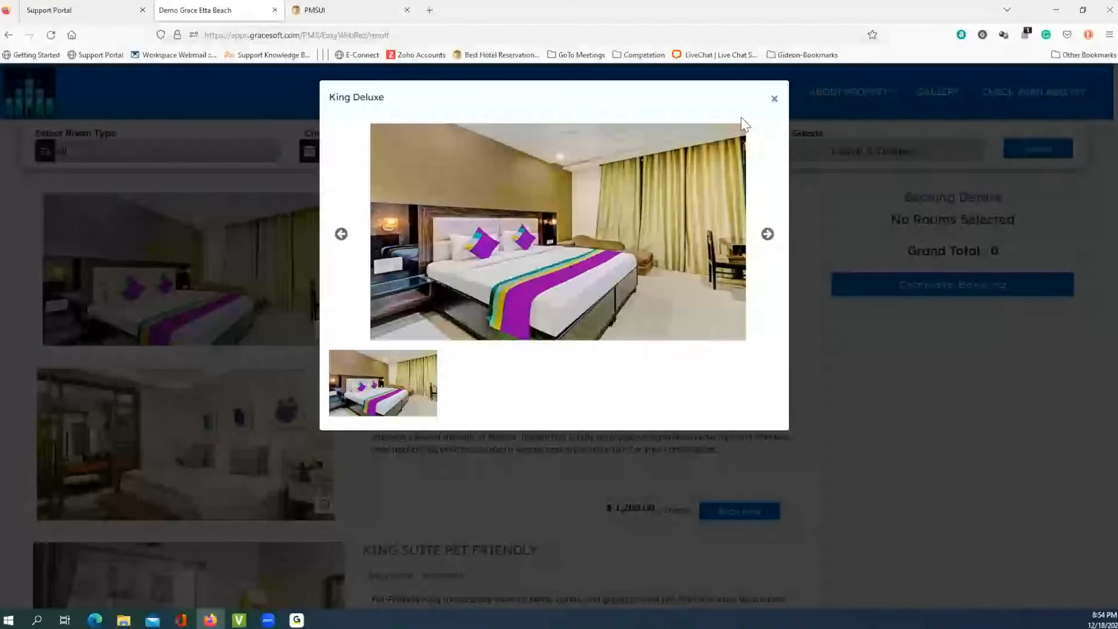
pyautogui.click(774, 100)
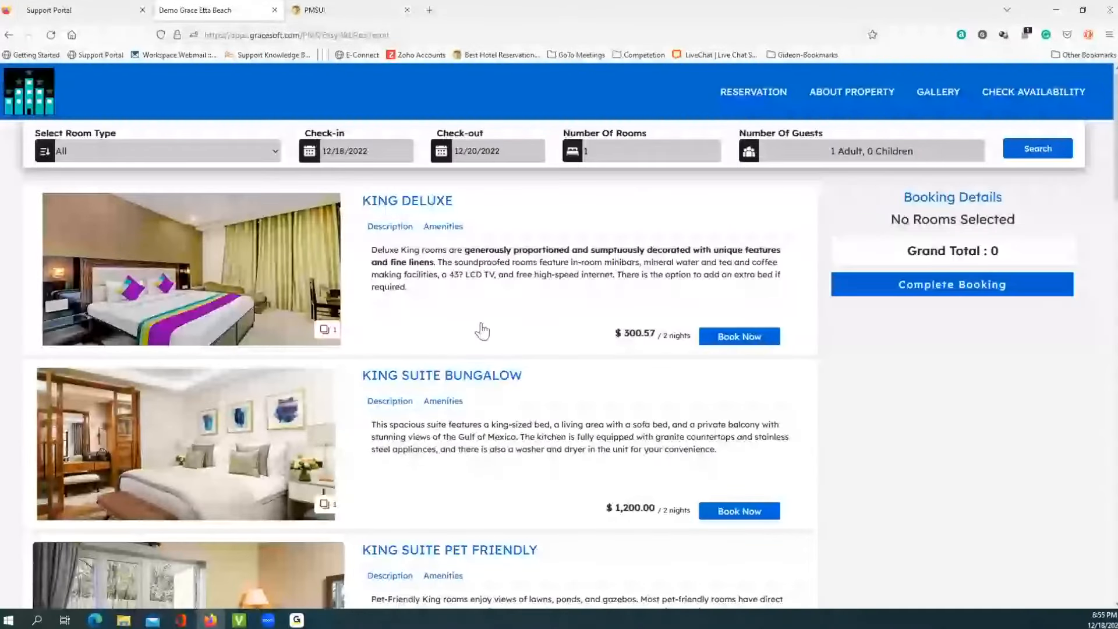
# Add the King Deluxe room to the booking, proceed to checkout, and review the guest details, card fields and optional items
pyautogui.click(747, 342)
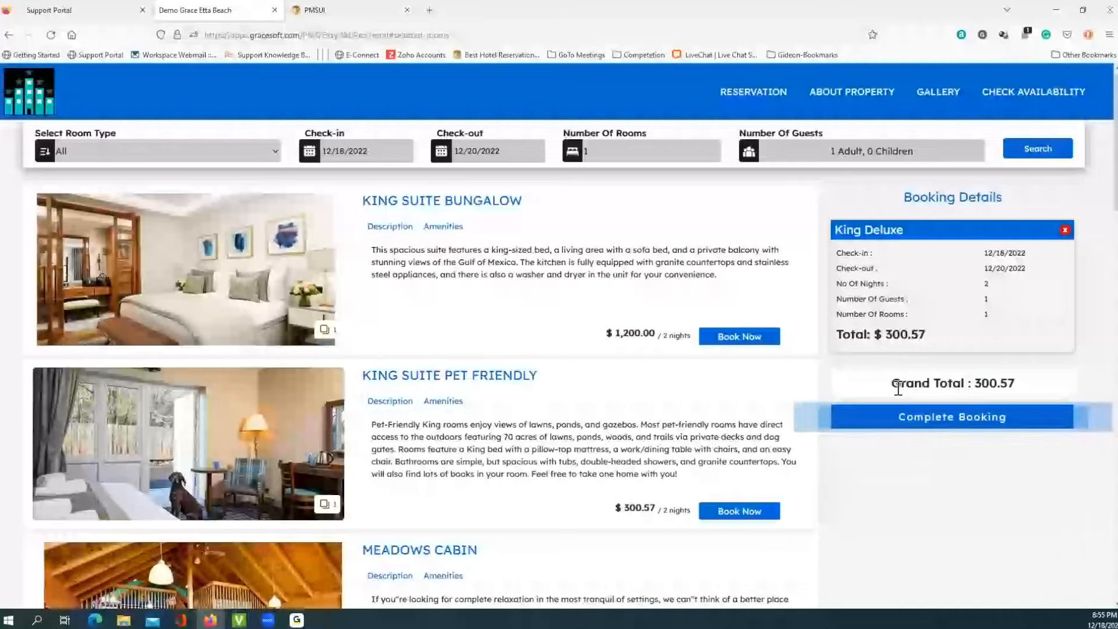
pyautogui.click(976, 419)
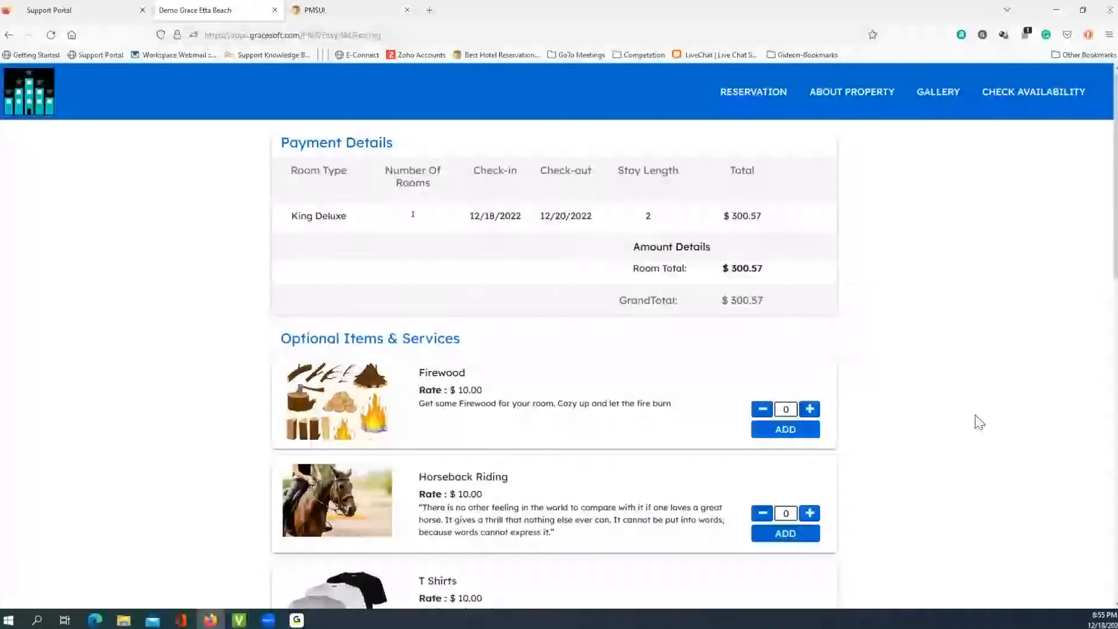
pyautogui.scroll(-15, 739, 269)
pyautogui.click(624, 249)
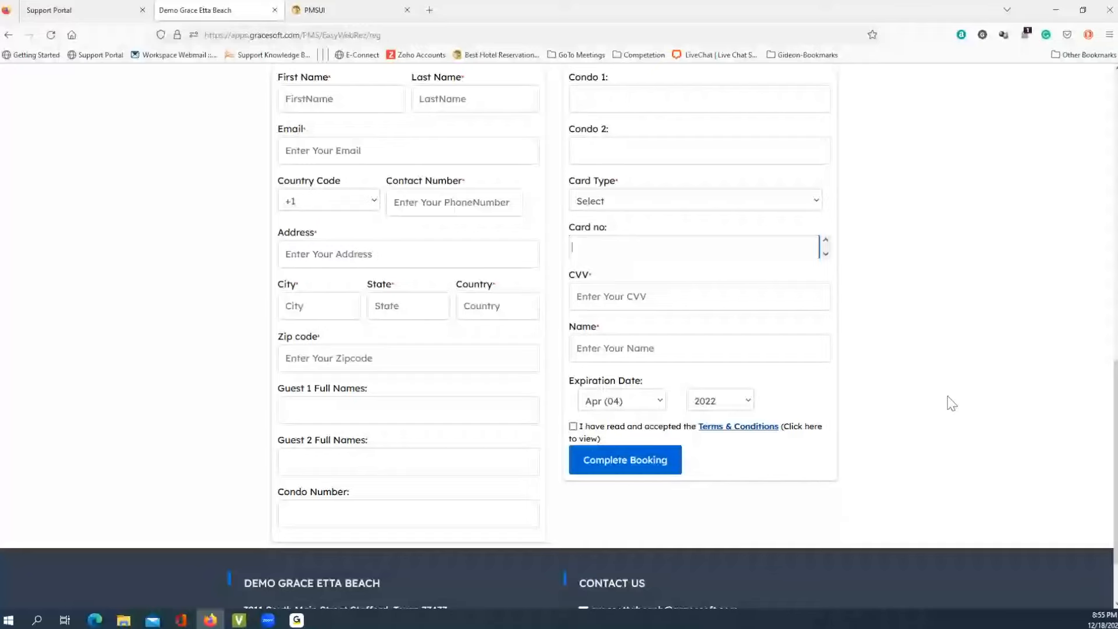
pyautogui.scroll(10, 950, 403)
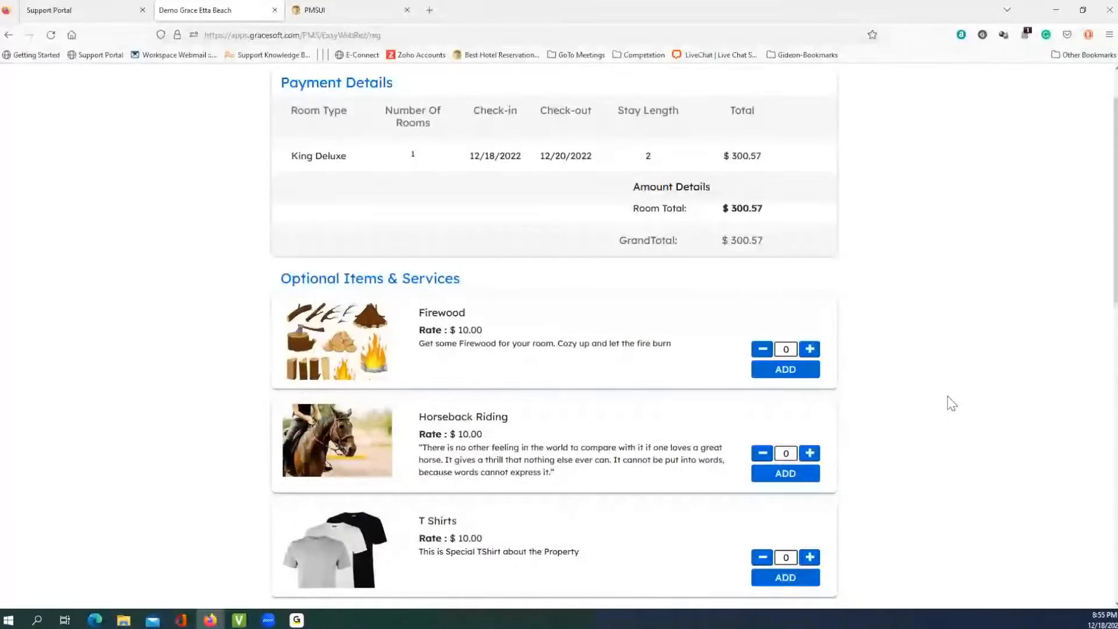